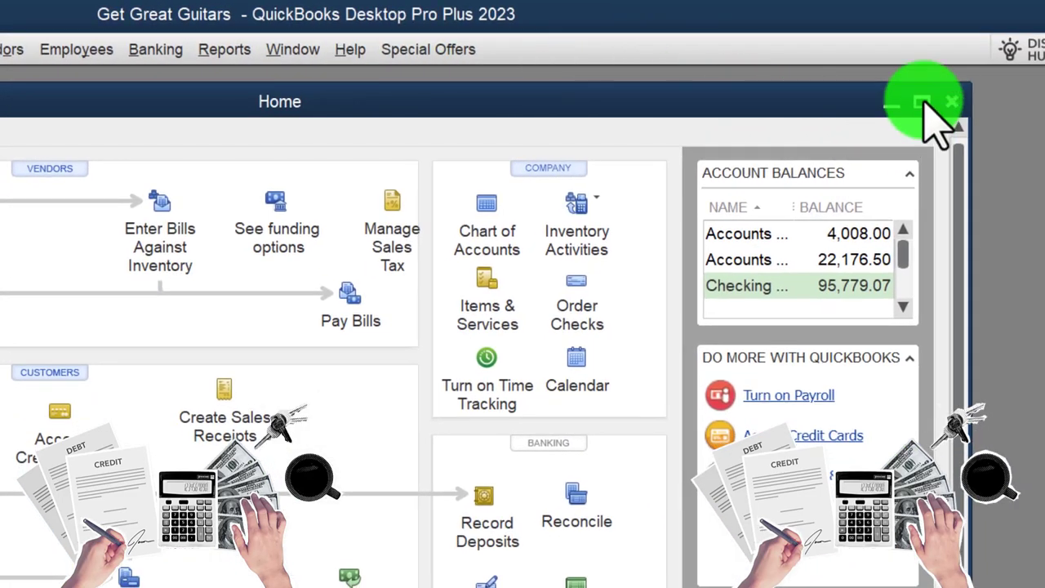
Maximize the Home window and check that the open window list is enabled in the view options
{"action": "left_click", "coordinate": [921, 101]}
{"action": "left_click", "coordinate": [120, 50]}
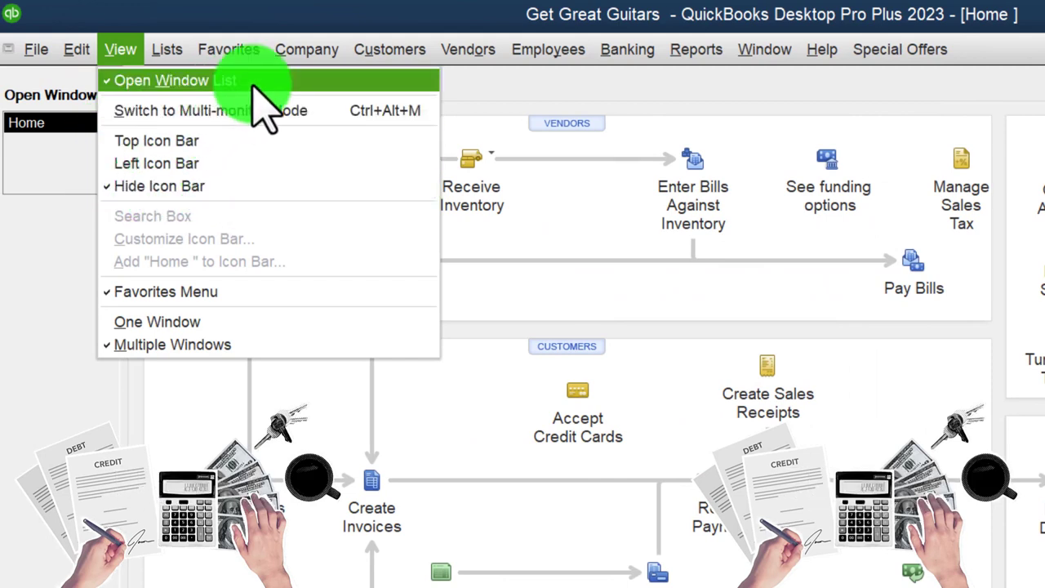
{"action": "left_click", "coordinate": [116, 219]}
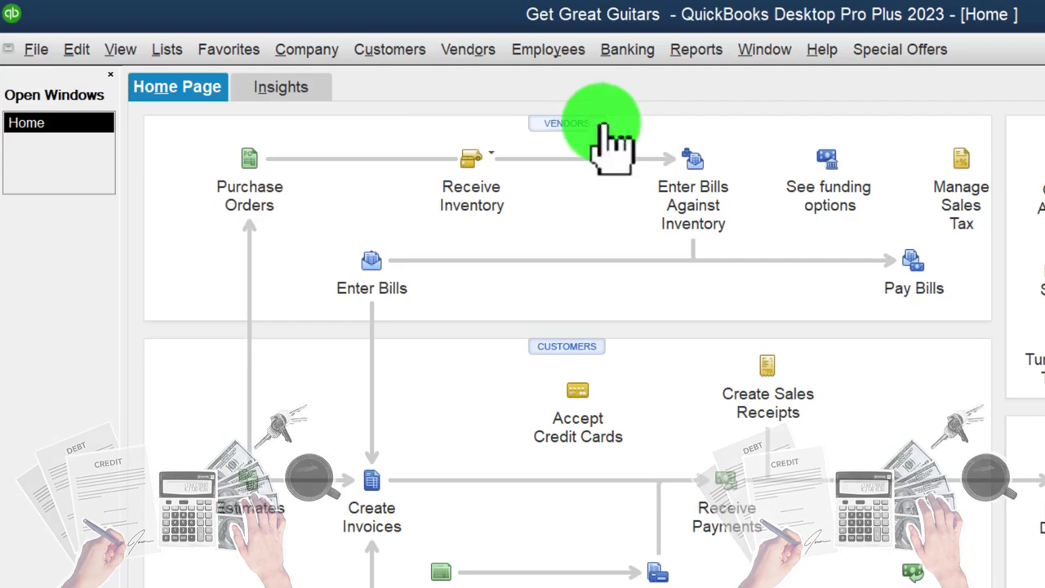
Open the standard Profit & Loss report from the company and financial reports
{"action": "left_click", "coordinate": [696, 49]}
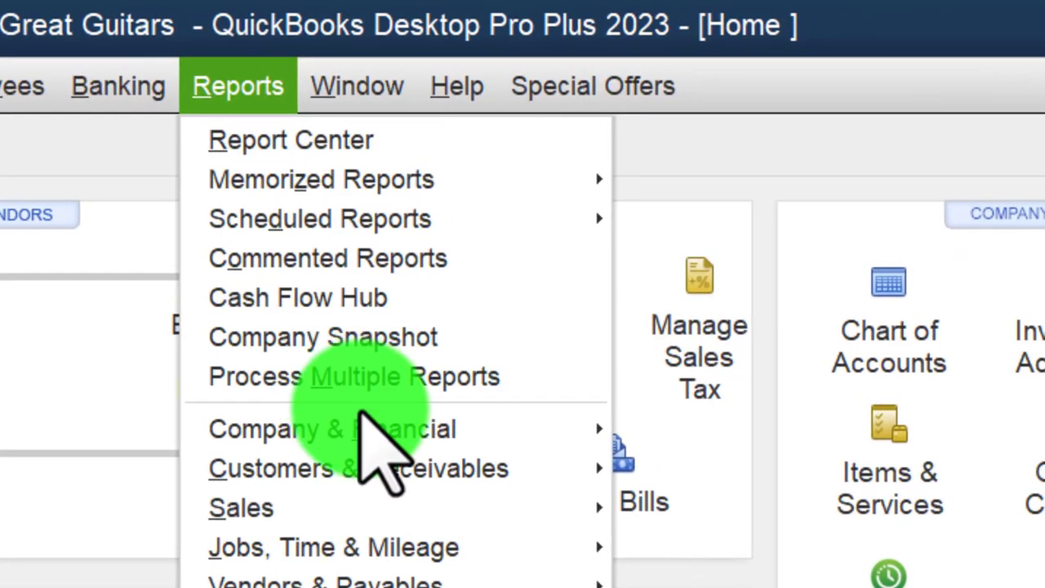
{"action": "mouse_move", "coordinate": [895, 259]}
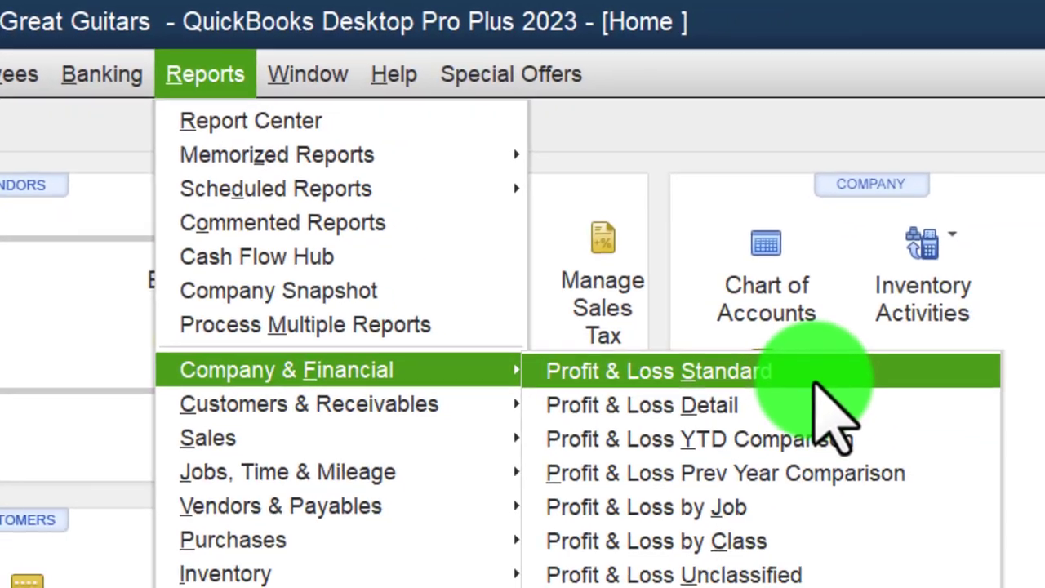
{"action": "left_click", "coordinate": [915, 430]}
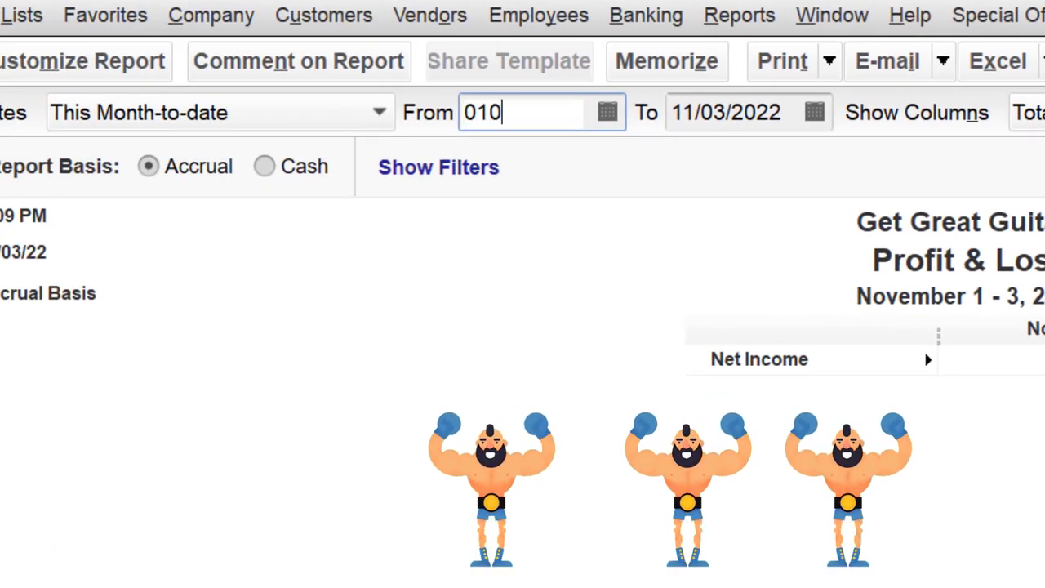
Set the Profit & Loss date range to 01/01/2023 through 02/28/2023 and show the columns by month
{"action": "key", "text": "Tab"}
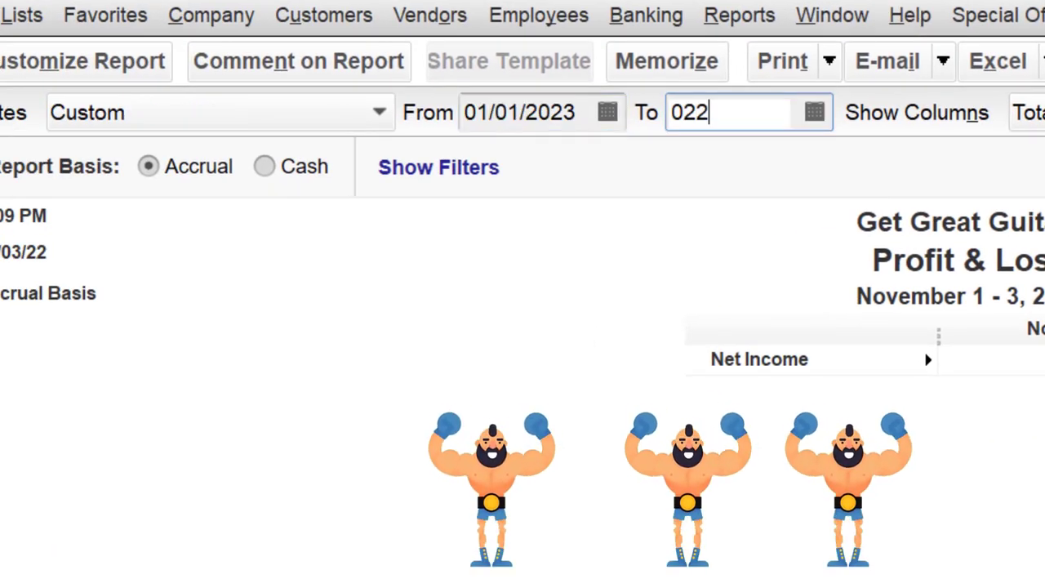
{"action": "type", "text": "022823"}
{"action": "key", "text": "Tab"}
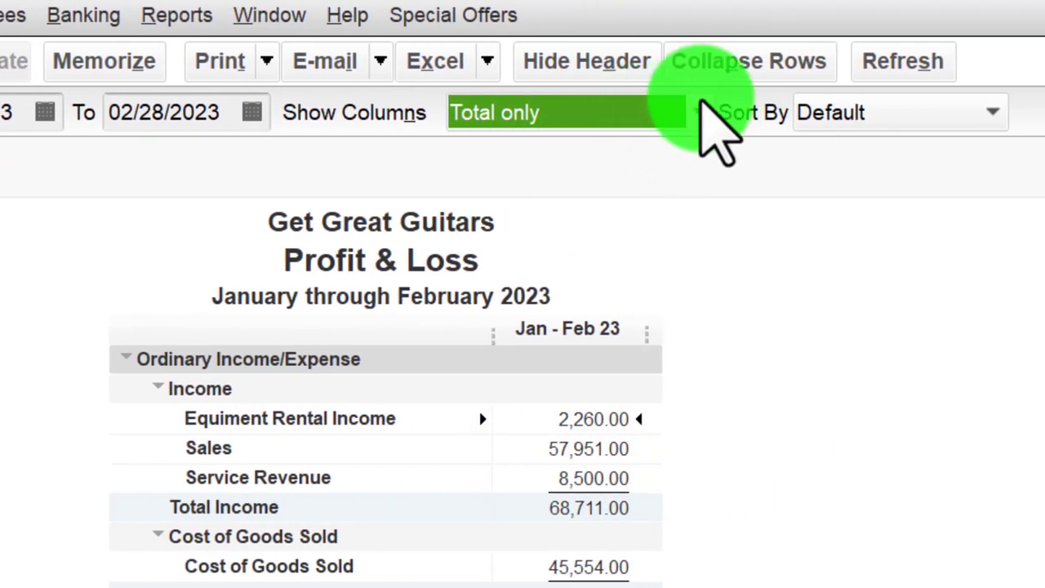
{"action": "left_click", "coordinate": [702, 114]}
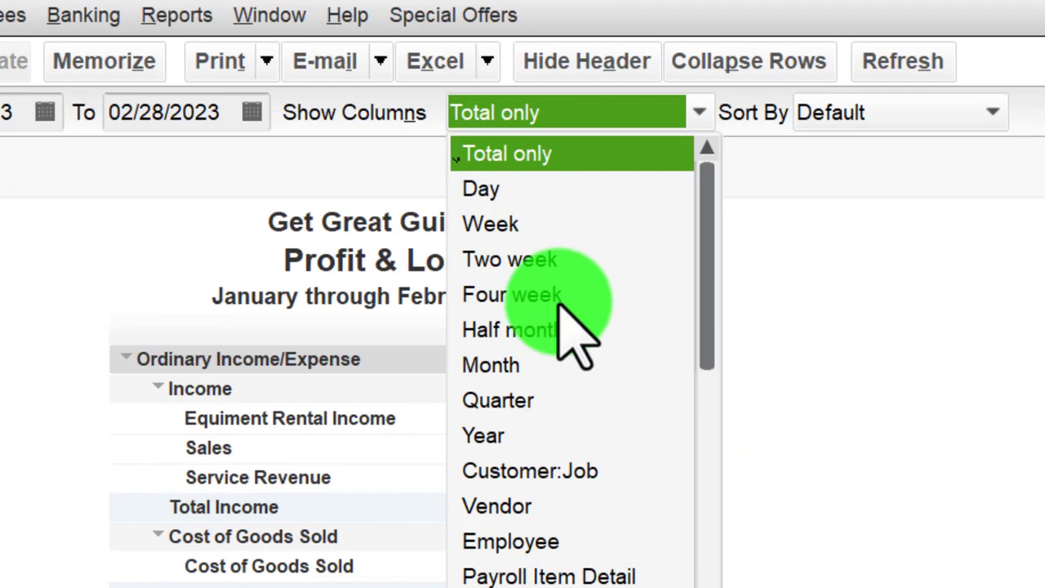
{"action": "left_click", "coordinate": [523, 365]}
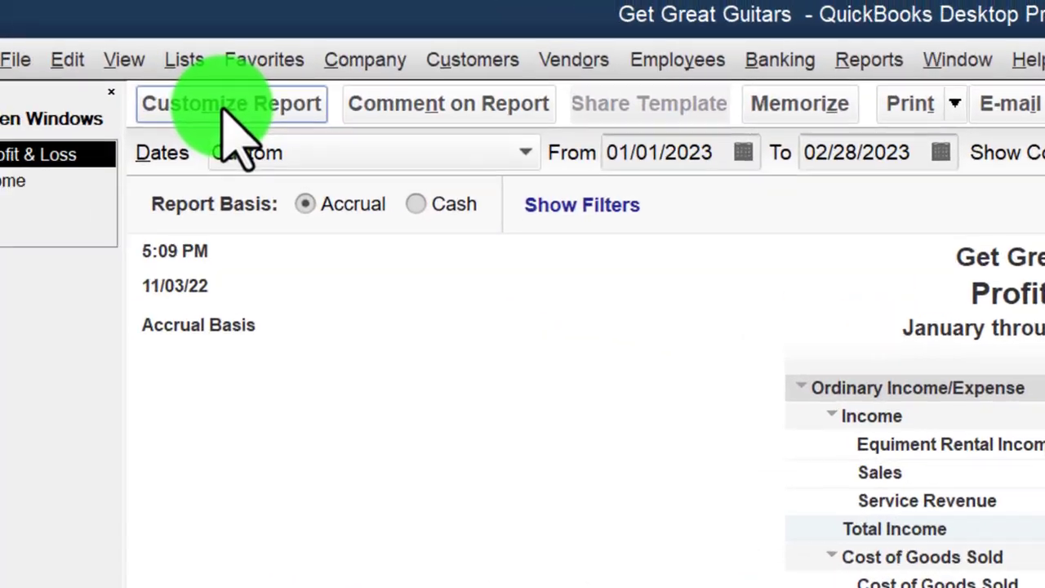
Customize the Profit & Loss fonts by setting the column labels to size 14 and changing all related fonts
{"action": "left_click", "coordinate": [229, 106]}
{"action": "left_click", "coordinate": [694, 90]}
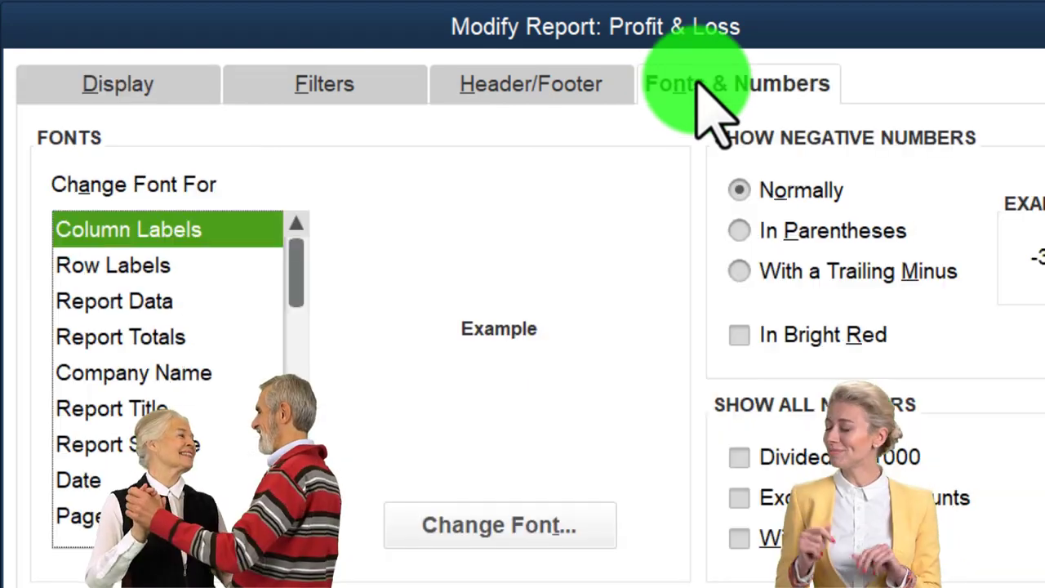
{"action": "left_click", "coordinate": [537, 522]}
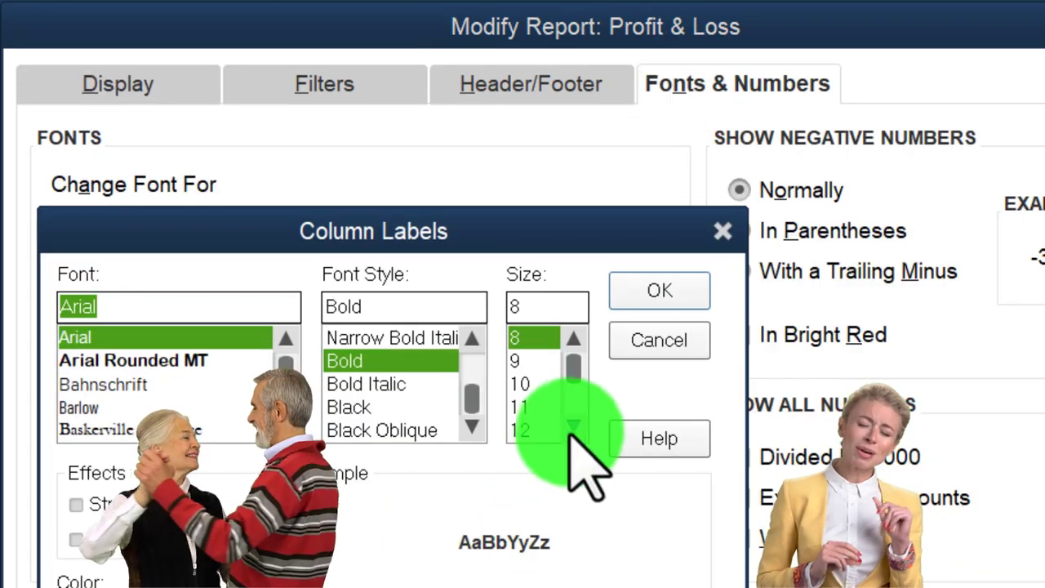
{"action": "left_click", "coordinate": [573, 428]}
{"action": "left_click", "coordinate": [539, 431]}
{"action": "left_click", "coordinate": [653, 291]}
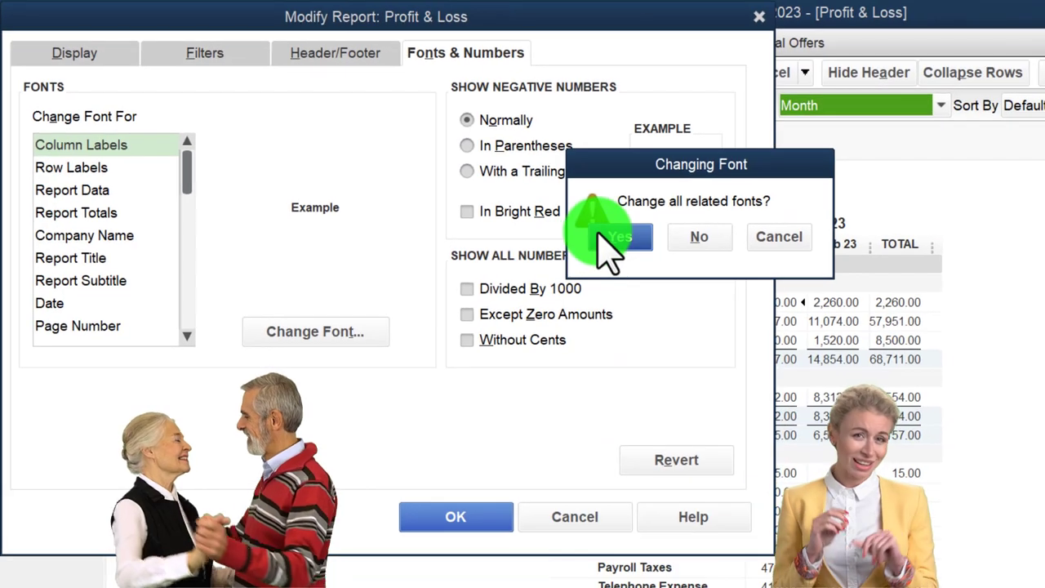
{"action": "left_click", "coordinate": [616, 237]}
{"action": "left_click", "coordinate": [483, 518]}
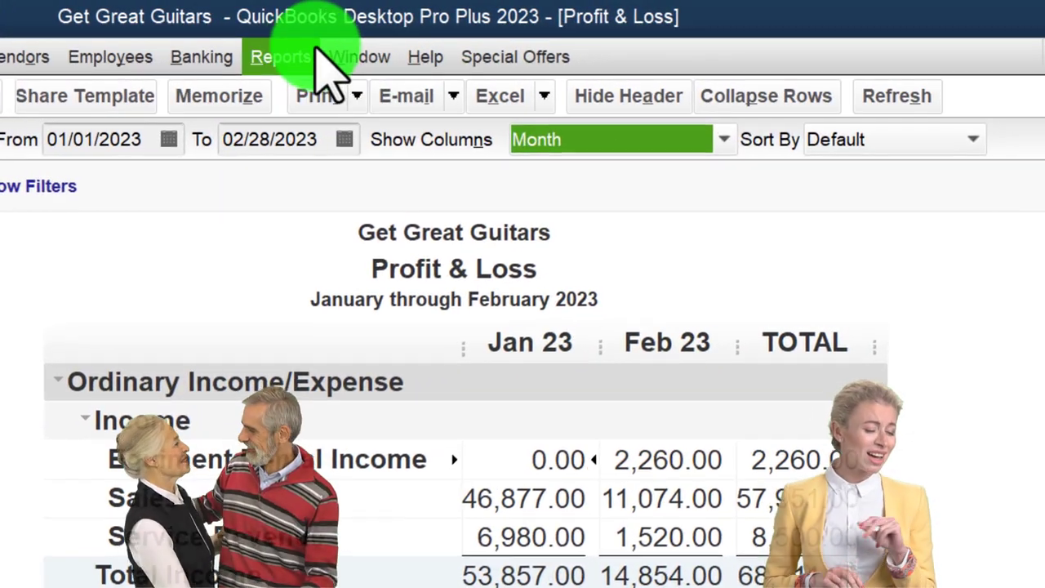
Open the standard Balance Sheet report from the company and financial reports
{"action": "left_click", "coordinate": [606, 42]}
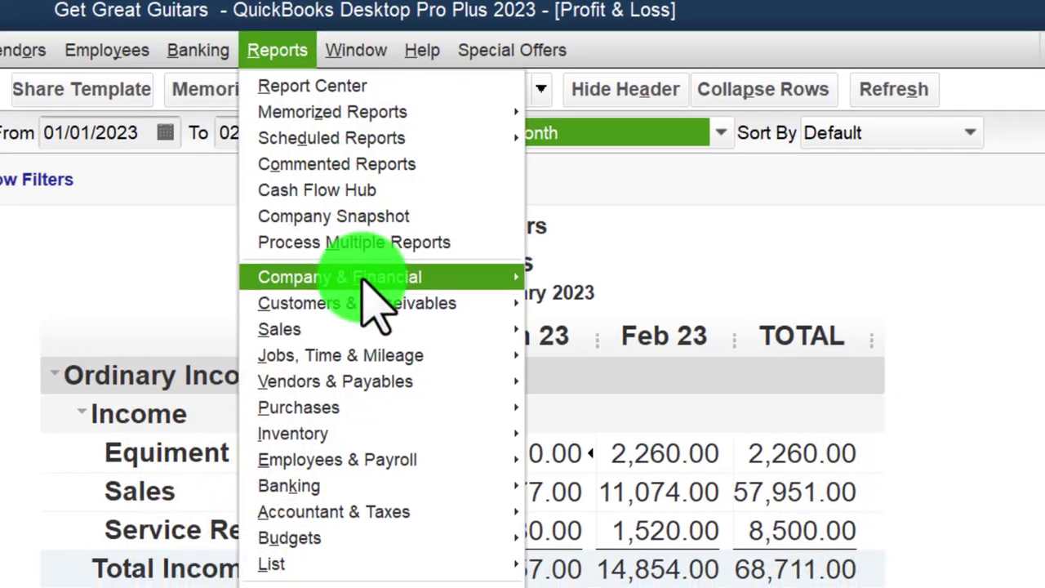
{"action": "mouse_move", "coordinate": [408, 284]}
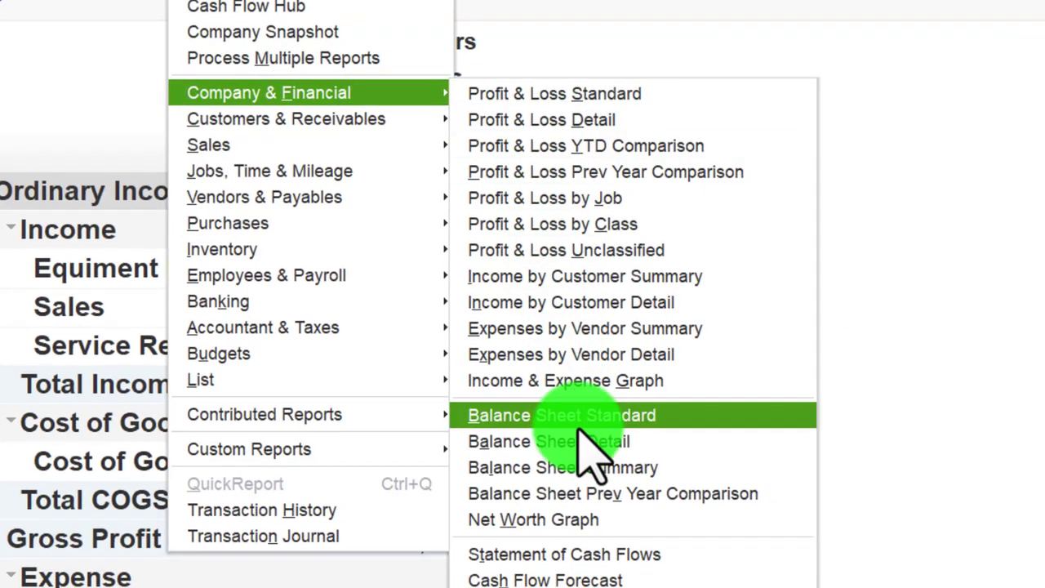
{"action": "left_click", "coordinate": [668, 418]}
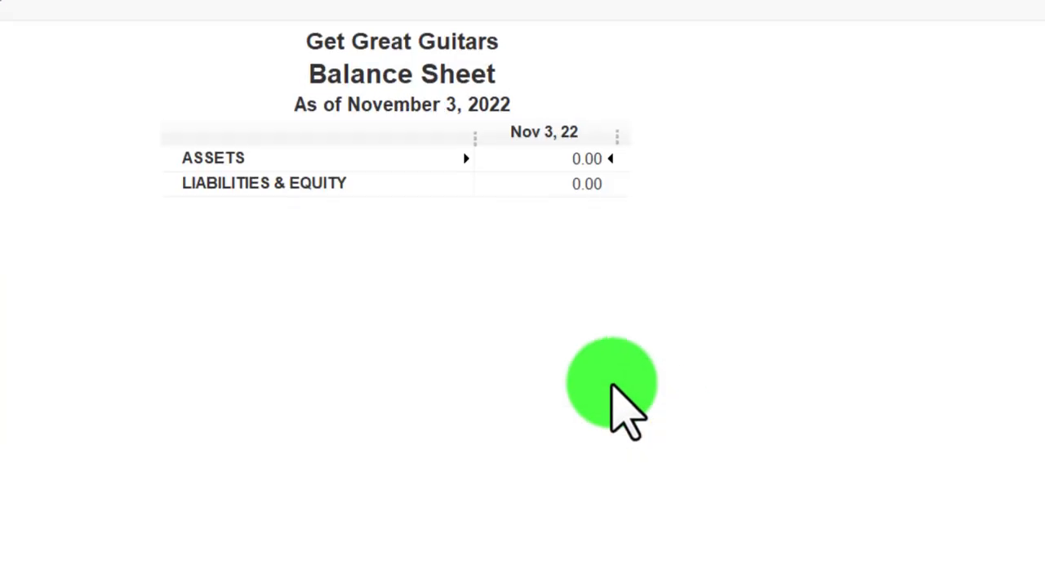
Customize the Balance Sheet with a date range from 01/01/2023 to 02/28/2023 and columns displayed by month
{"action": "left_click", "coordinate": [142, 74]}
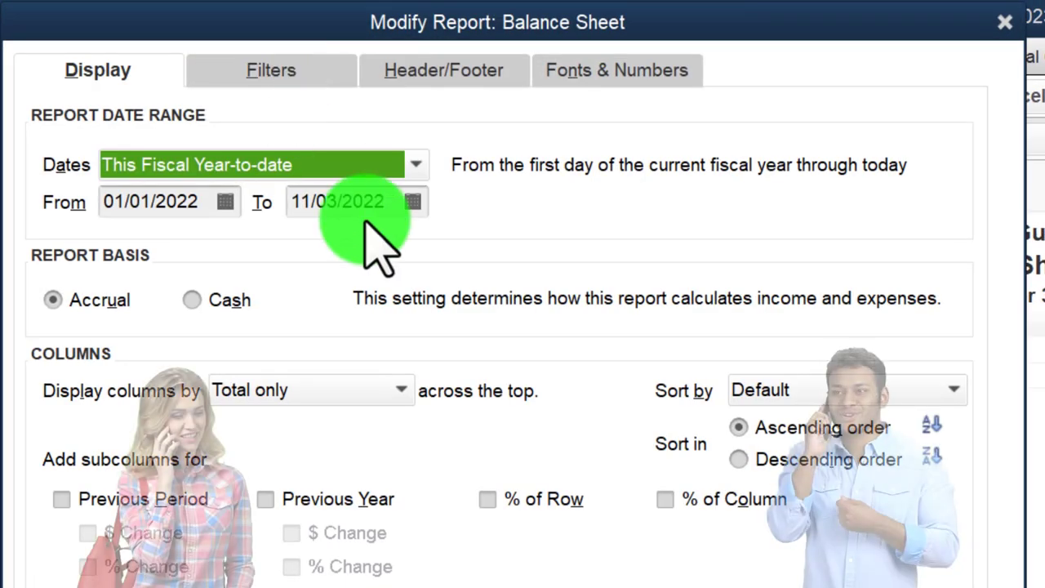
{"action": "key", "text": "Tab"}
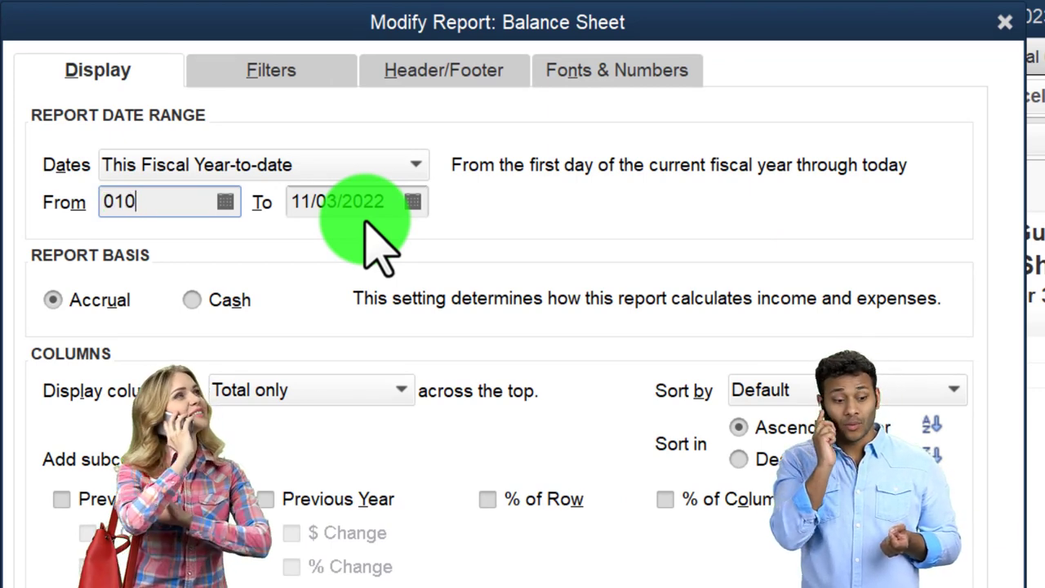
{"action": "key", "text": "Tab"}
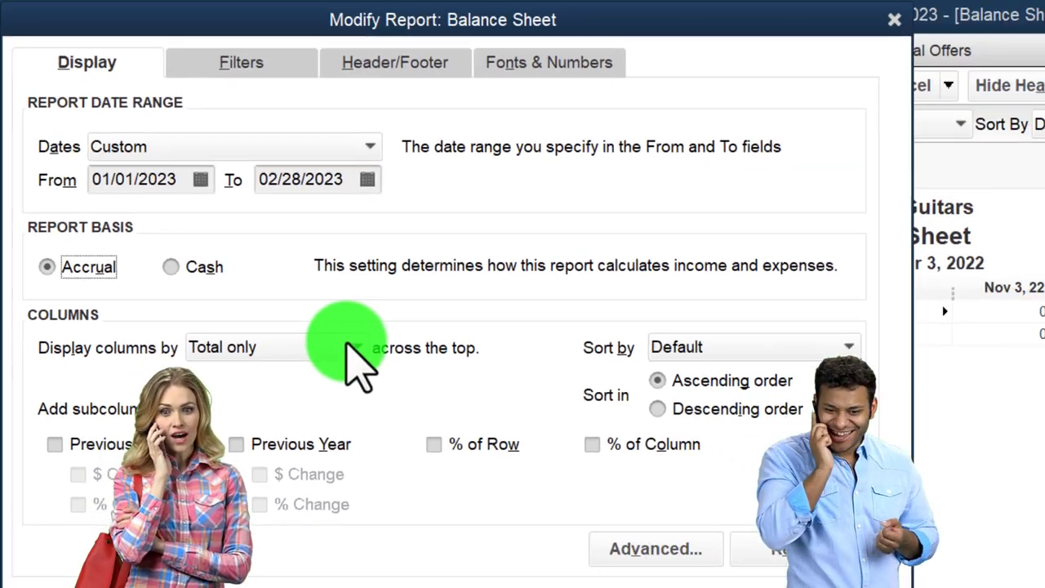
{"action": "left_click", "coordinate": [400, 391]}
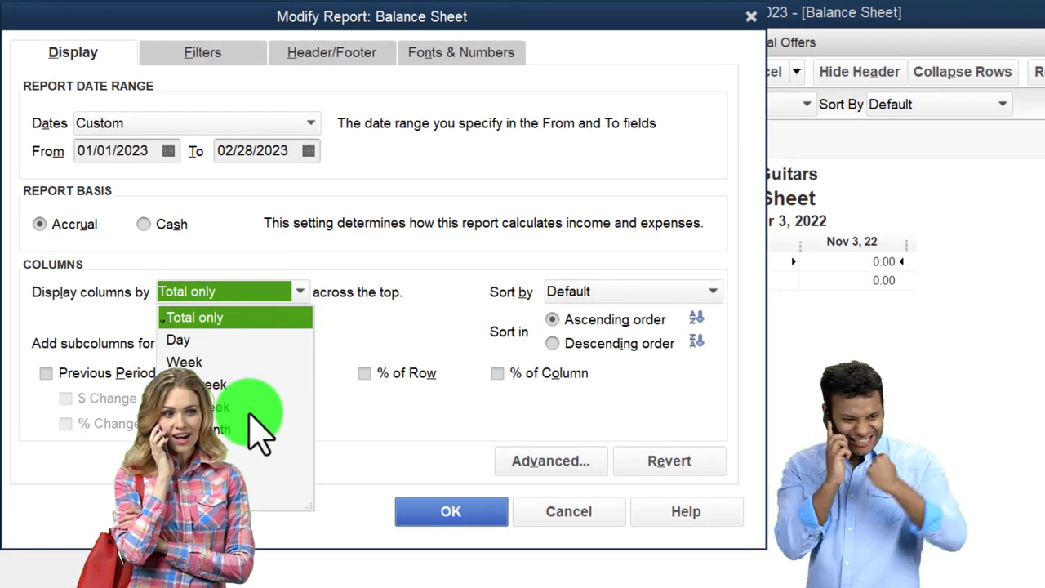
{"action": "left_click", "coordinate": [226, 451]}
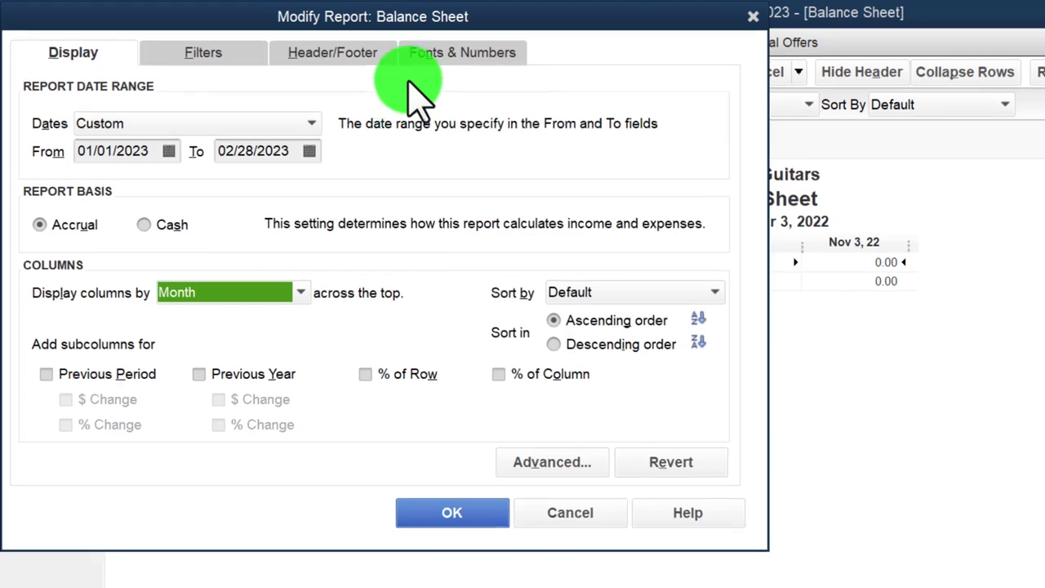
Set the Balance Sheet's column label font to size 14, change all related fonts and apply the report modifications
{"action": "left_click", "coordinate": [433, 54]}
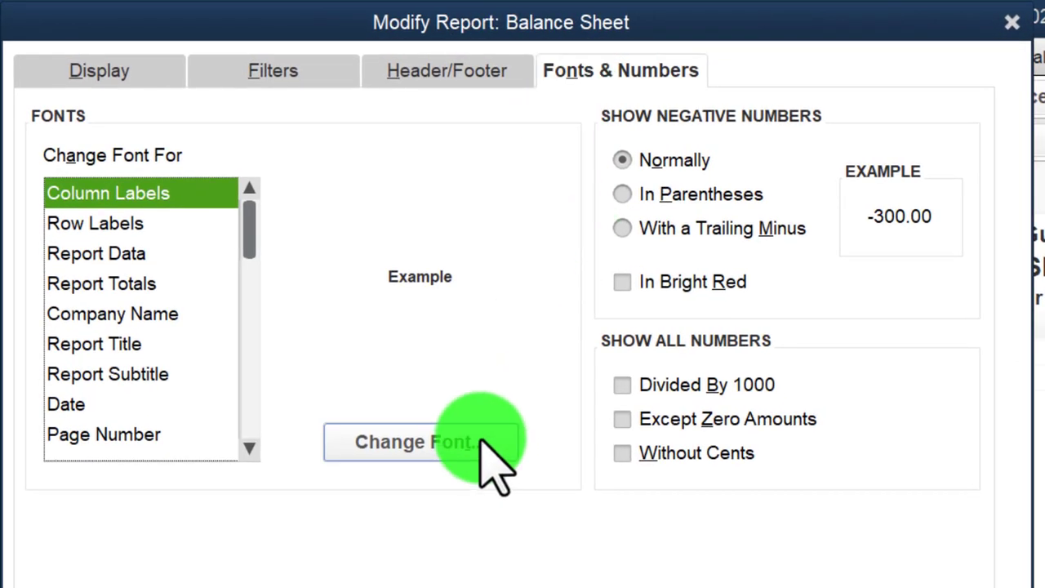
{"action": "left_click", "coordinate": [482, 445]}
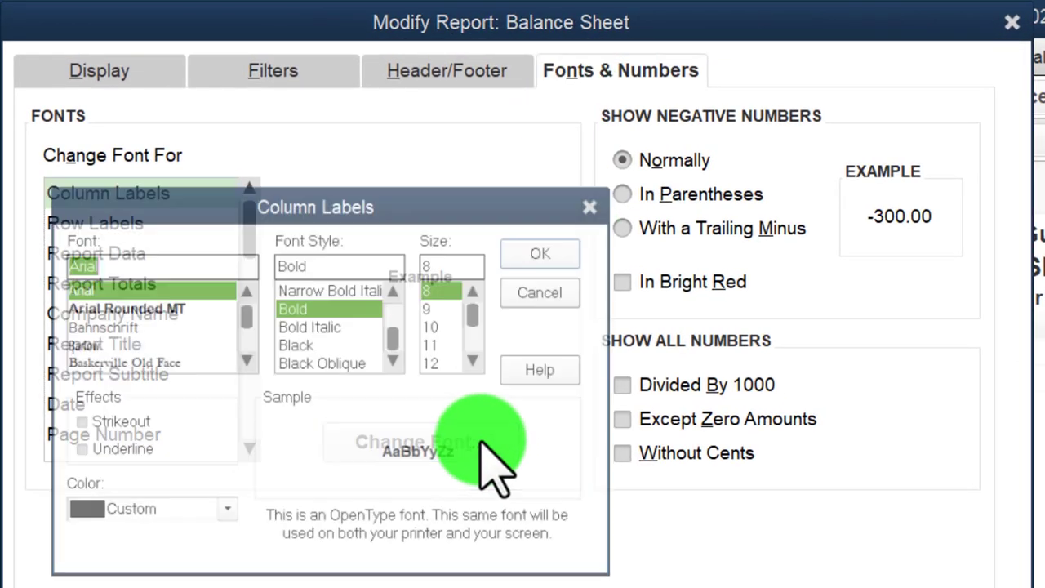
{"action": "left_click", "coordinate": [458, 362]}
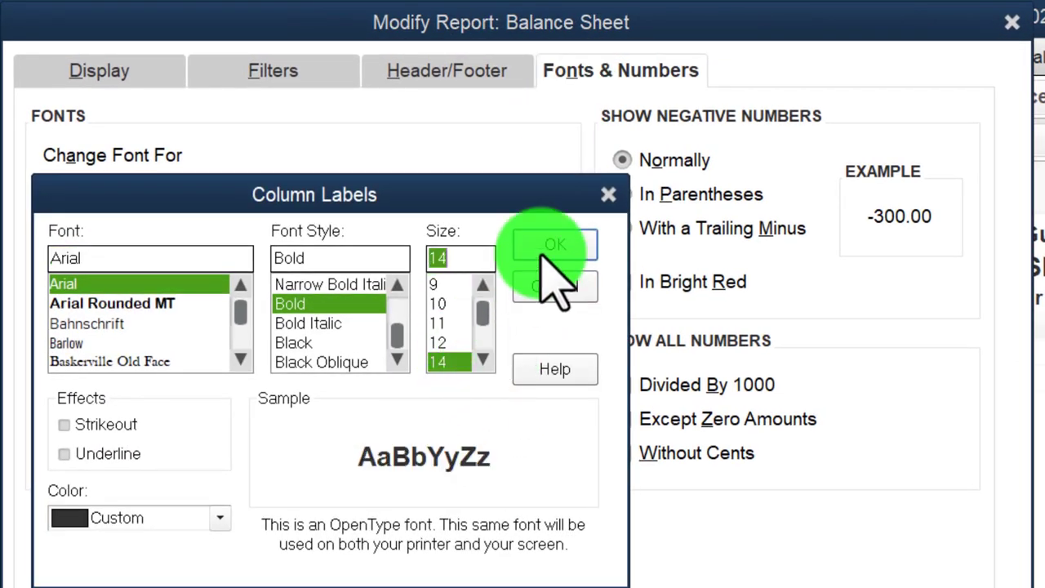
{"action": "left_click", "coordinate": [556, 245]}
{"action": "left_click", "coordinate": [747, 308]}
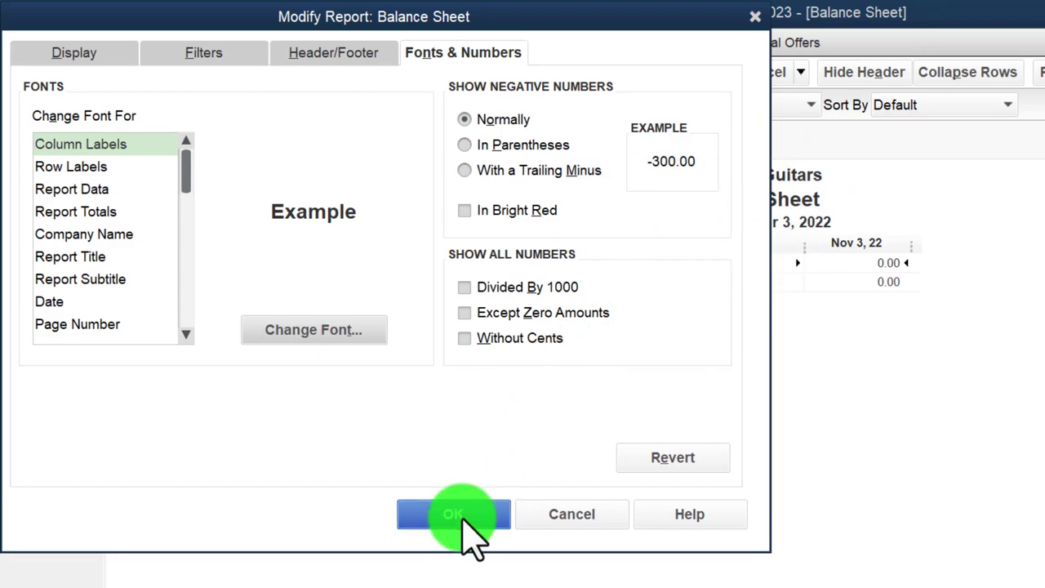
{"action": "left_click", "coordinate": [454, 514]}
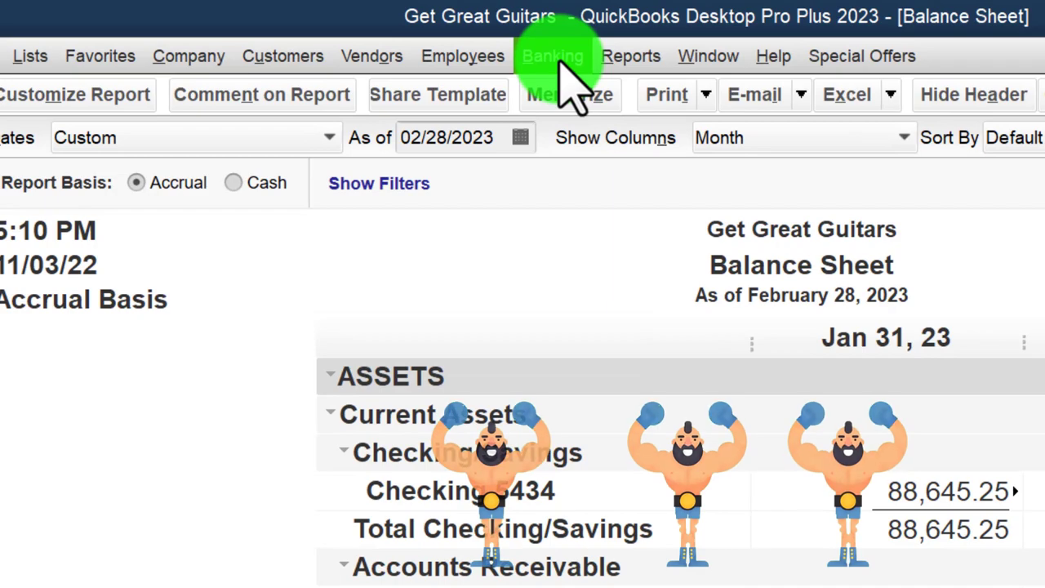
Start reconciling the checking account with statement date 02/28/2023 and ending balance 101,590.05, and continue to the list of uncleared transactions
{"action": "left_click", "coordinate": [553, 56]}
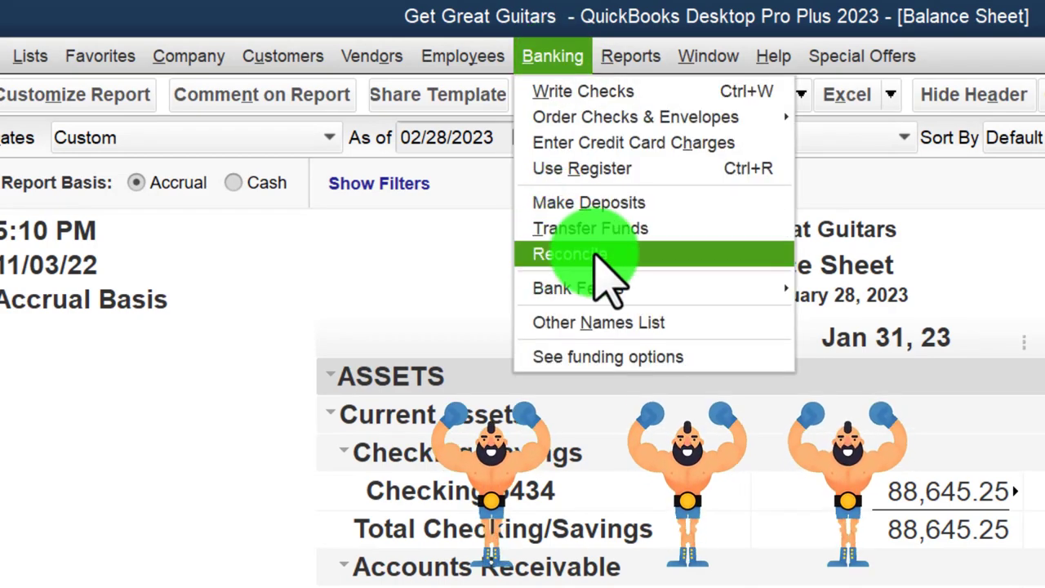
{"action": "left_click", "coordinate": [631, 256]}
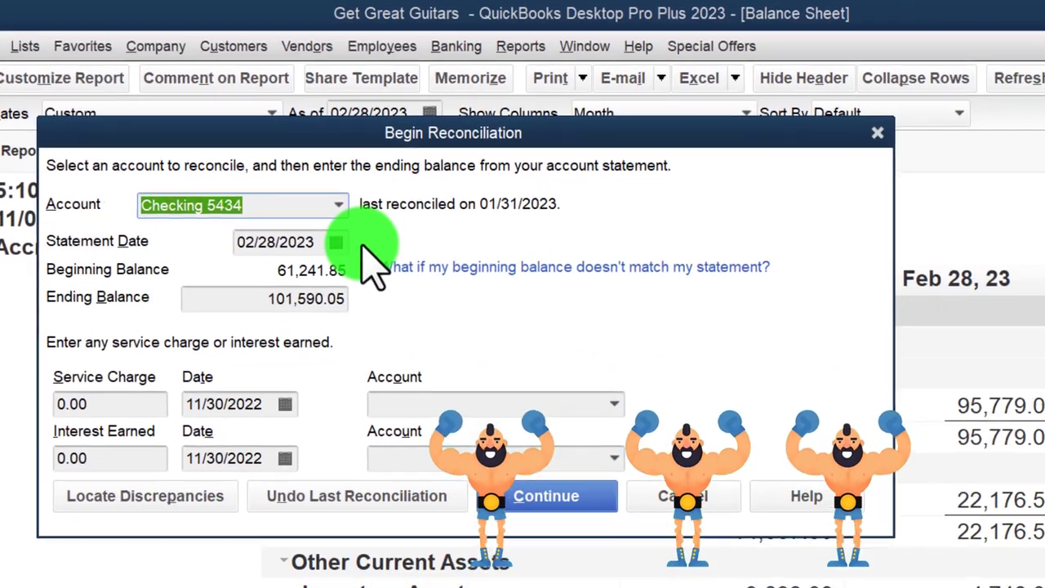
{"action": "left_click", "coordinate": [290, 243]}
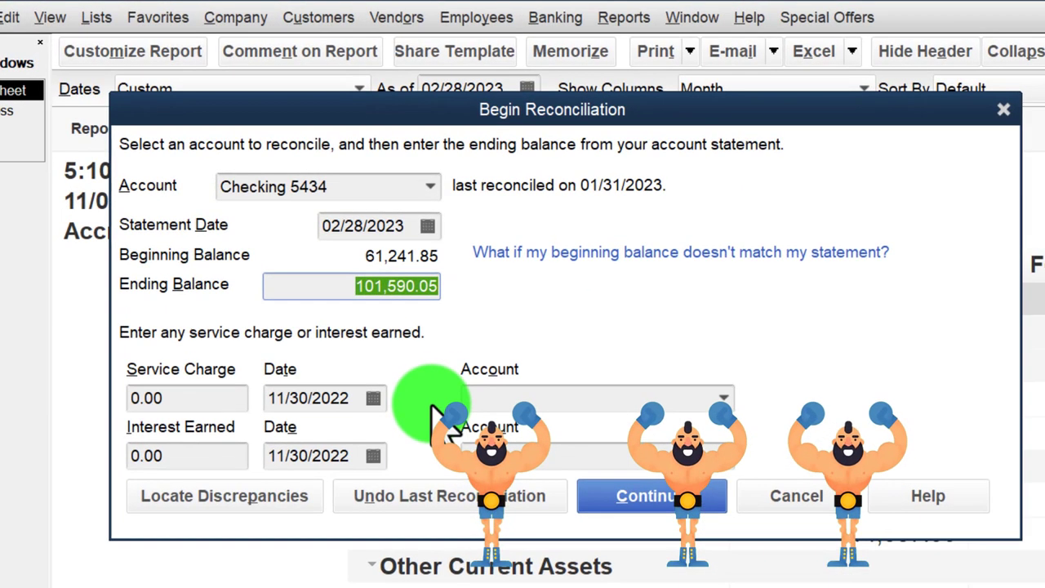
{"action": "left_click", "coordinate": [631, 500]}
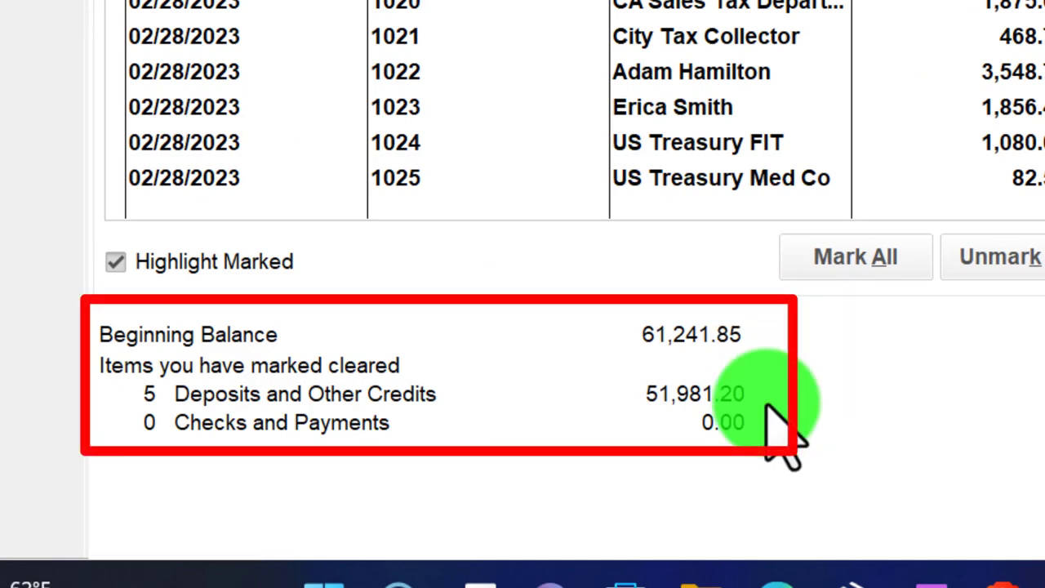
Switch to Bank Stmt Feb.pdf and examine the total checks, withdraws and fees, the check list and the February 28 balance
{"action": "mouse_move", "coordinate": [1037, 576]}
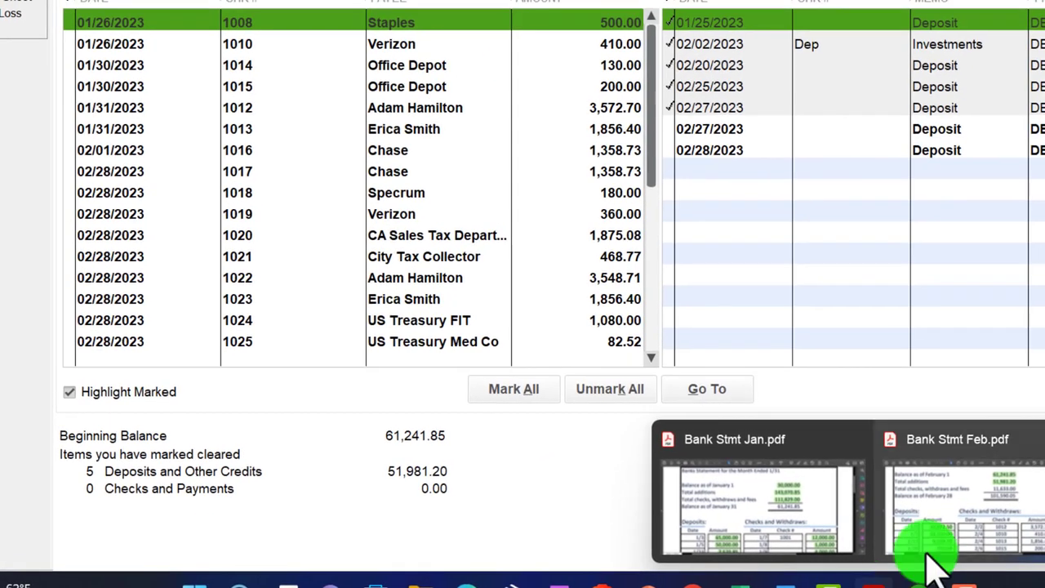
{"action": "left_click", "coordinate": [935, 555]}
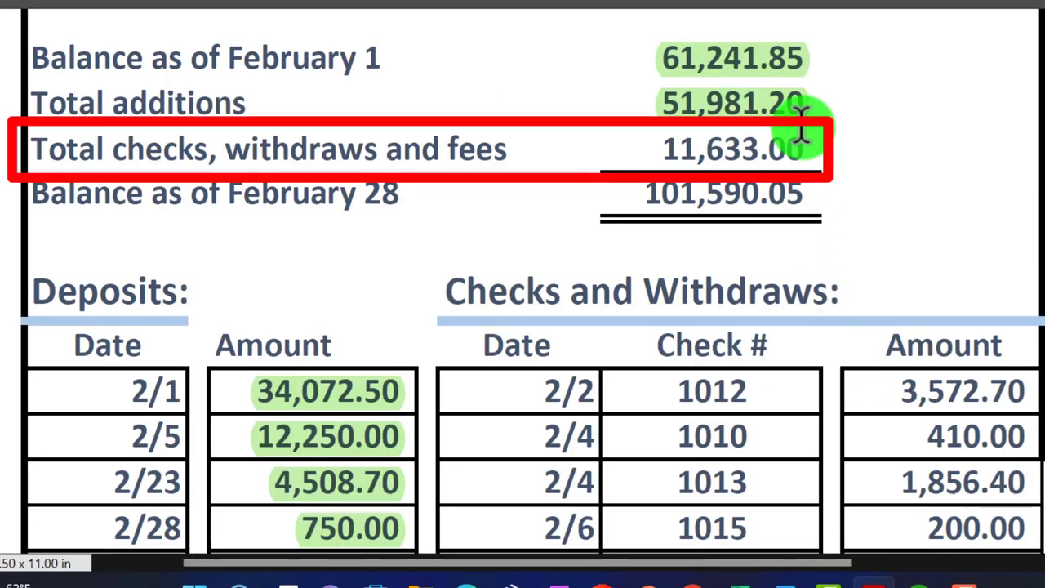
{"action": "left_click_drag", "start_coordinate": [665, 147], "coordinate": [793, 146]}
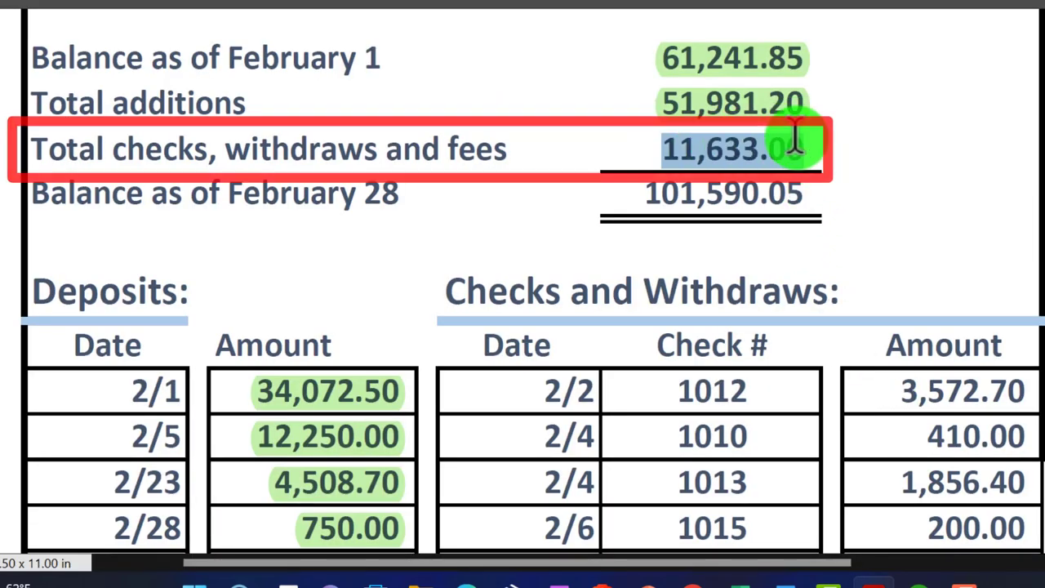
{"action": "scroll", "coordinate": [795, 204], "scroll_direction": "down", "scroll_amount": 1}
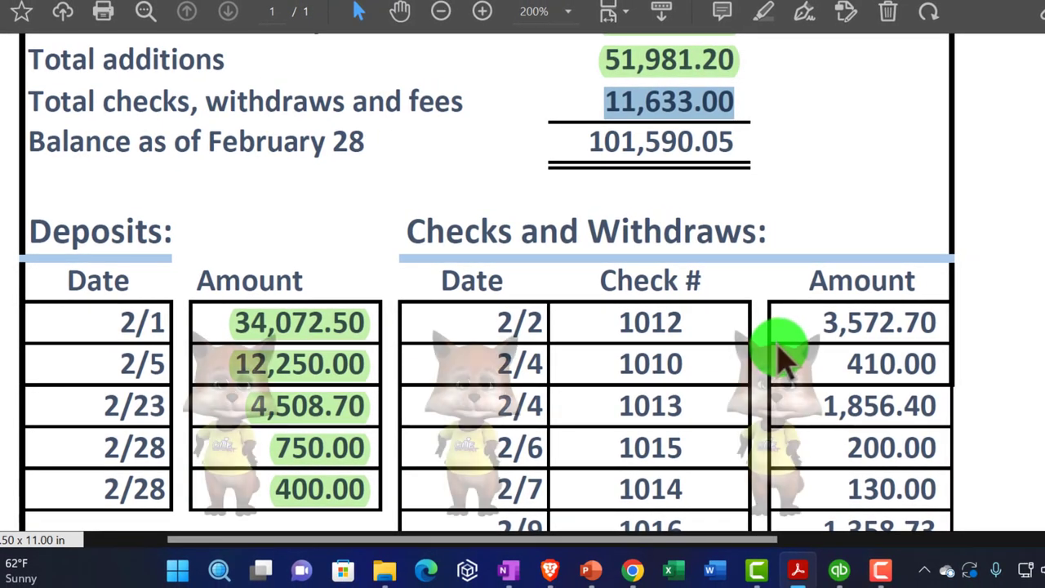
{"action": "scroll", "coordinate": [780, 355], "scroll_direction": "up", "scroll_amount": 1}
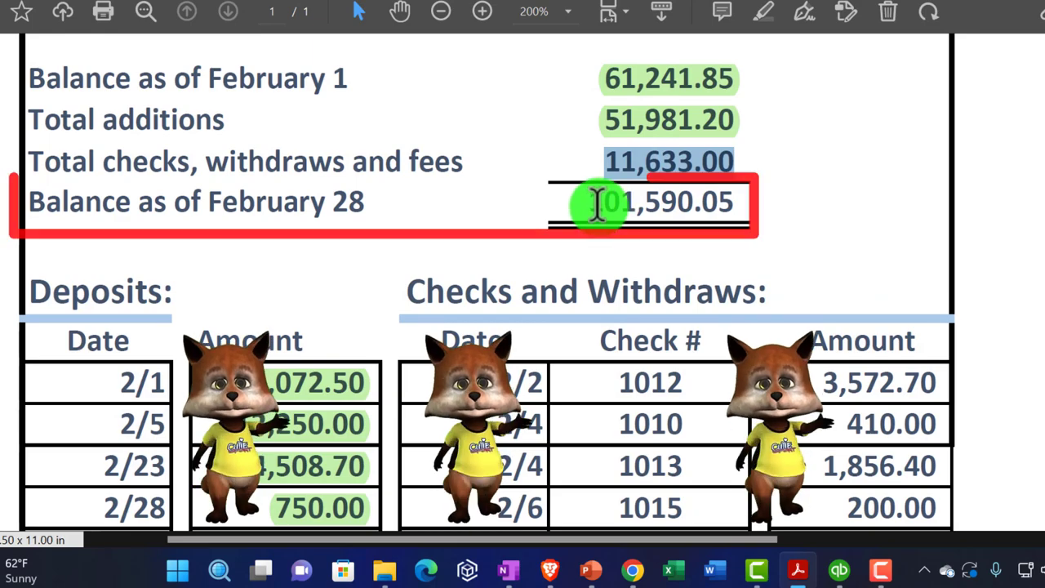
Compare the February 28 balance on the bank statement with the checking balance on the QuickBooks Balance Sheet
{"action": "left_click_drag", "start_coordinate": [591, 203], "coordinate": [641, 200]}
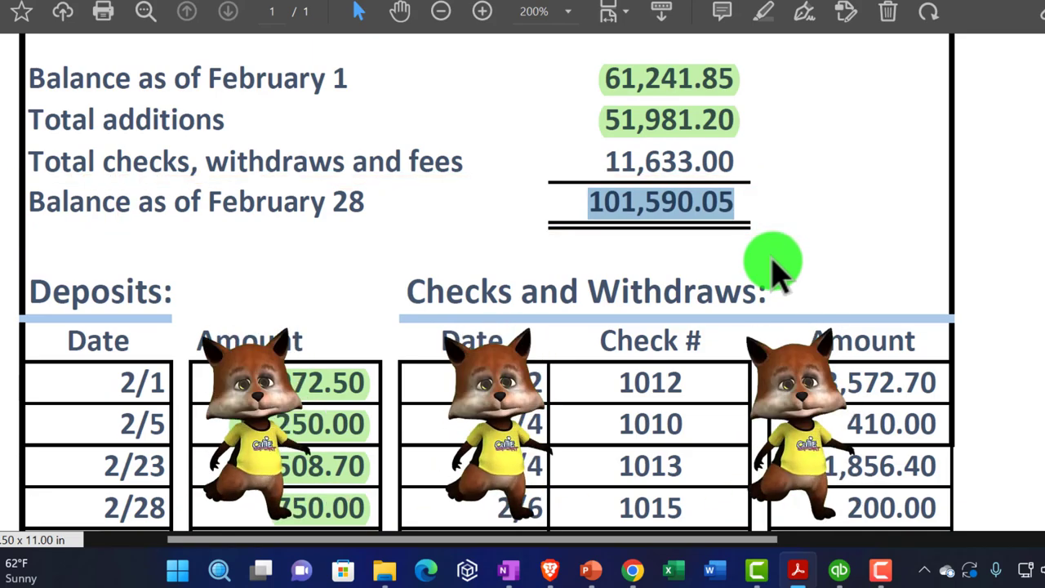
{"action": "left_click", "coordinate": [836, 576]}
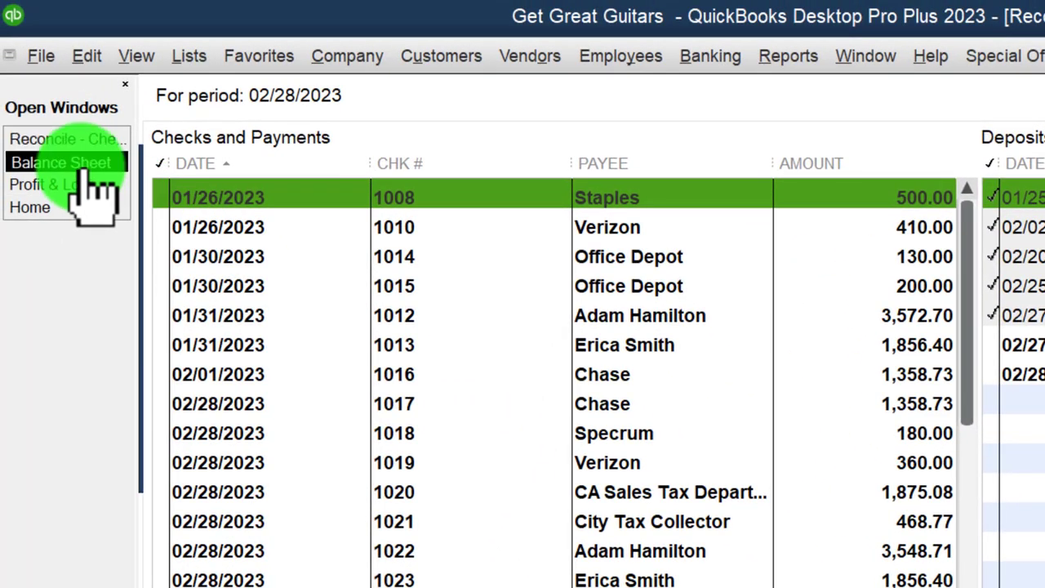
{"action": "left_click", "coordinate": [85, 166]}
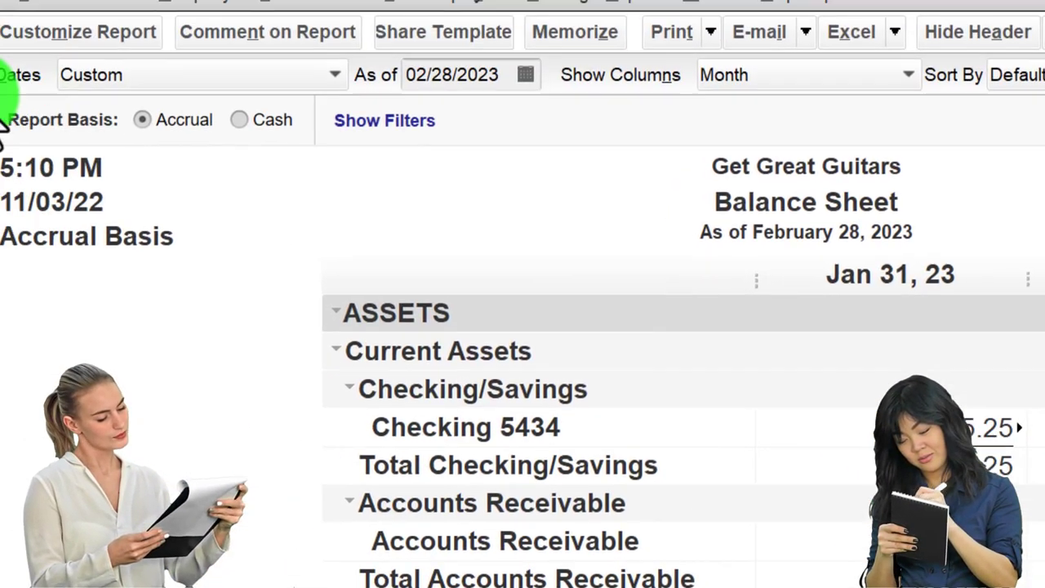
{"action": "left_click", "coordinate": [103, 159]}
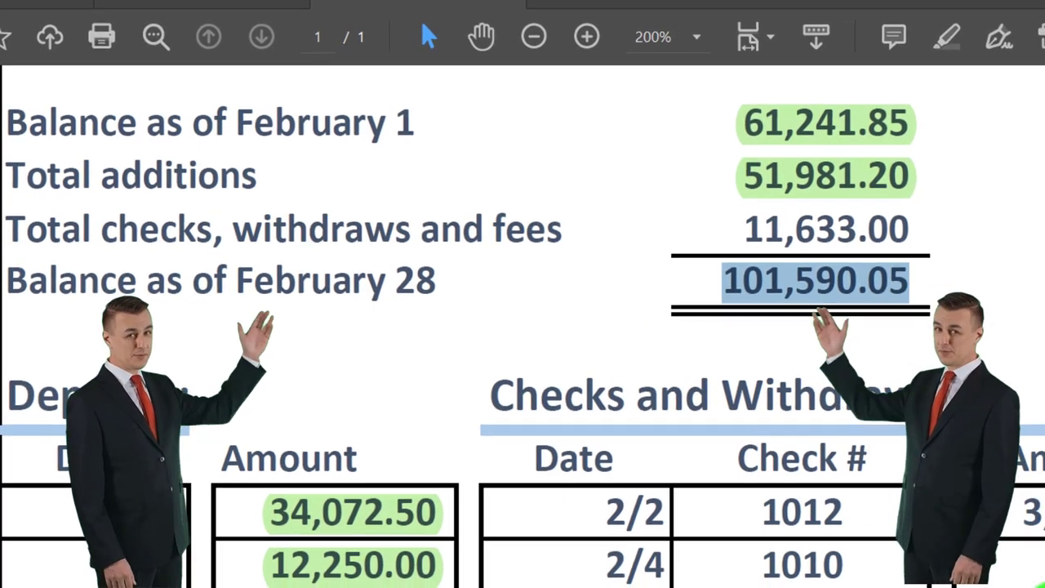
Examine the date, check number and amount of check 1012 in the bank statement's Checks and Withdraws list
{"action": "scroll", "coordinate": [832, 483], "scroll_direction": "down", "scroll_amount": 3}
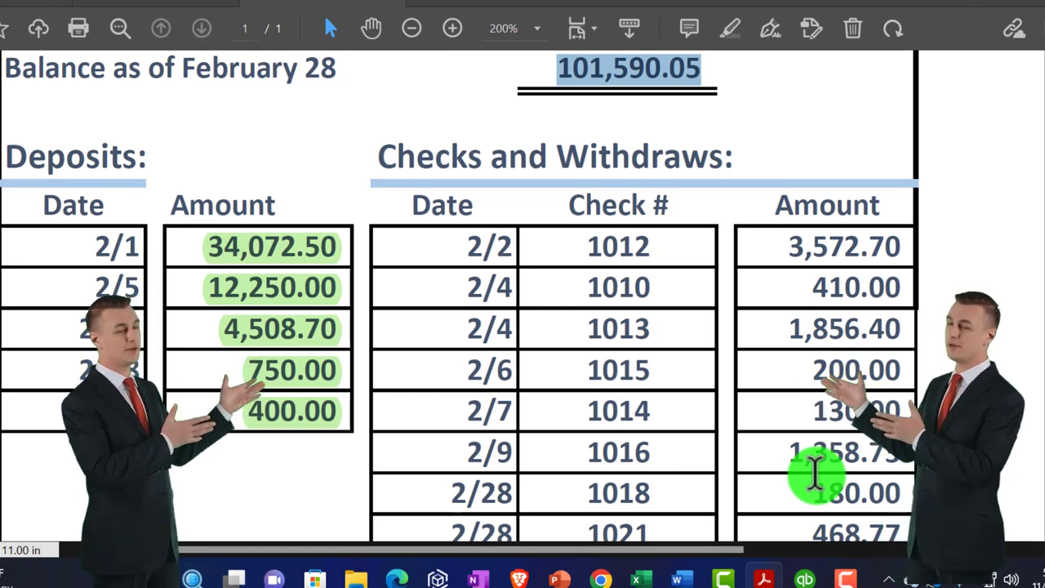
{"action": "scroll", "coordinate": [815, 474], "scroll_direction": "down", "scroll_amount": 1}
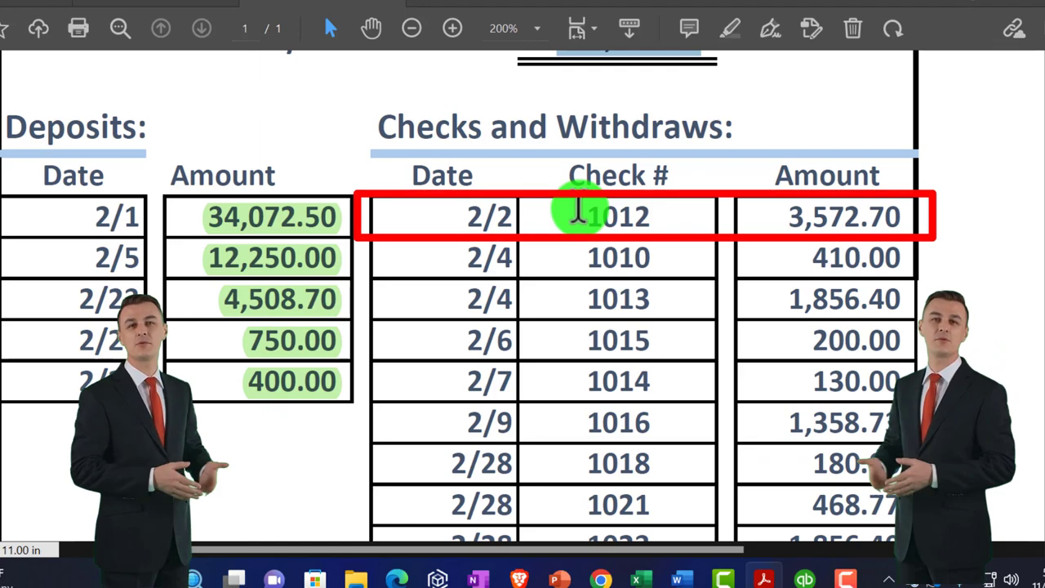
{"action": "left_click_drag", "start_coordinate": [655, 208], "coordinate": [658, 206]}
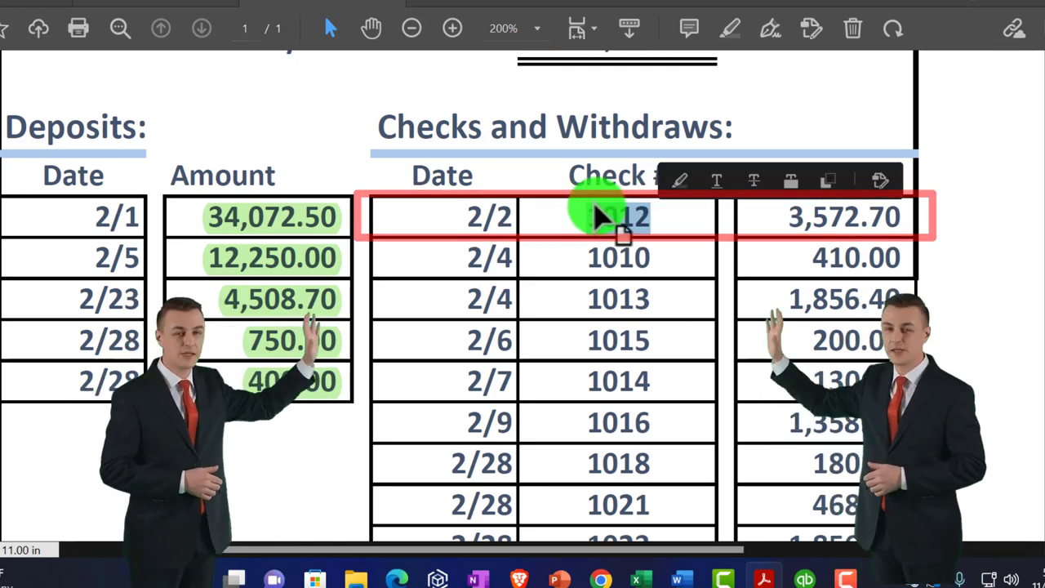
{"action": "left_click_drag", "start_coordinate": [462, 214], "coordinate": [513, 217]}
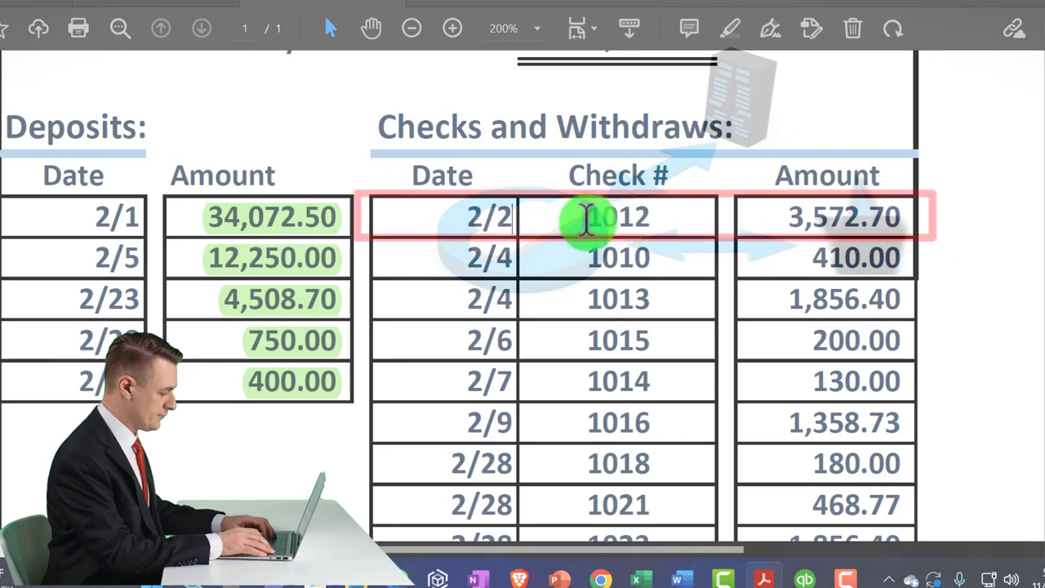
{"action": "left_click_drag", "start_coordinate": [457, 216], "coordinate": [506, 210]}
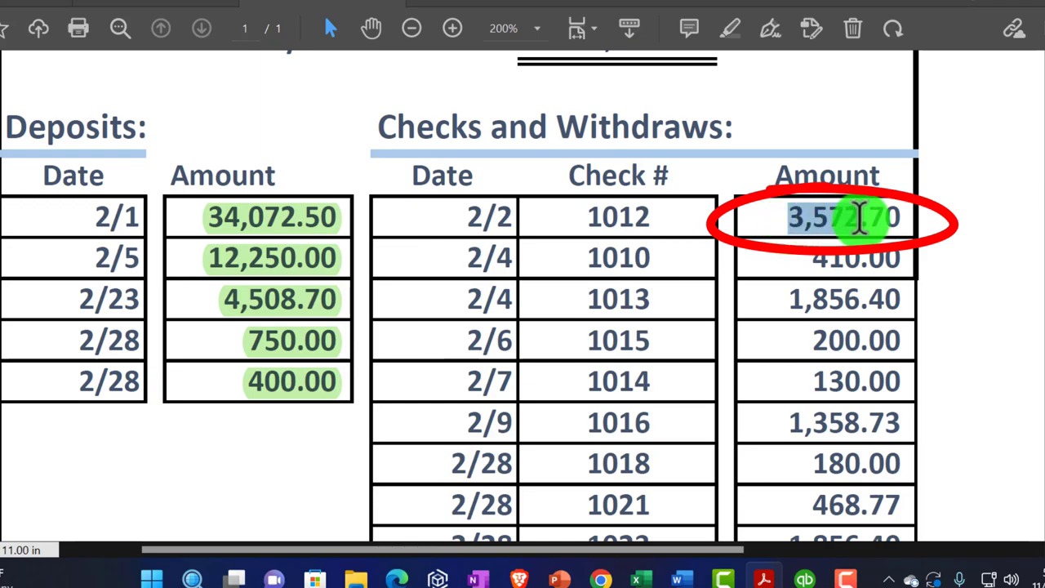
{"action": "left_click_drag", "start_coordinate": [857, 219], "coordinate": [894, 219]}
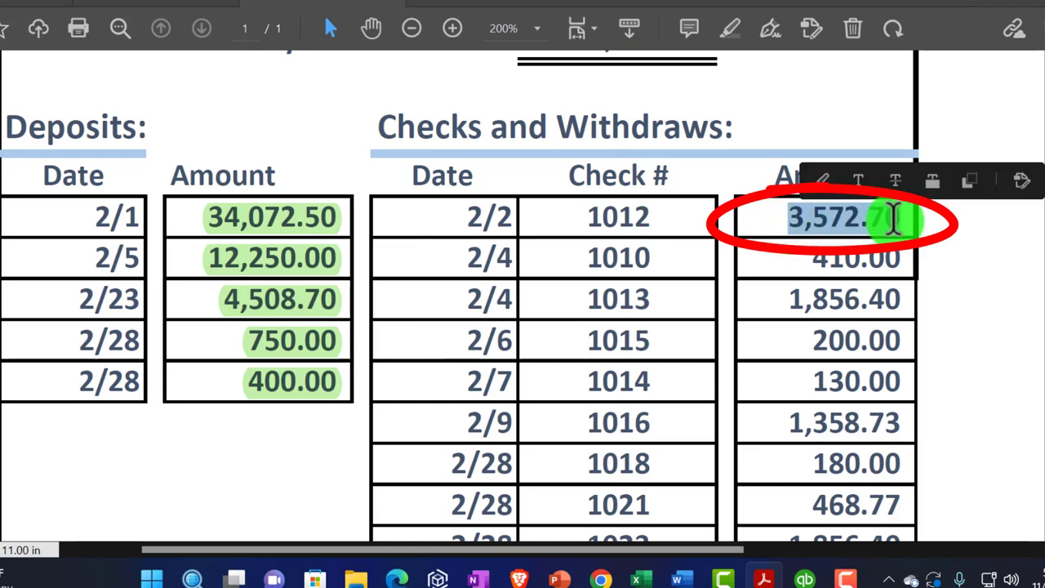
Switch to the QuickBooks reconciliation and mark check 1012 for 3,572.70 as cleared
{"action": "left_click", "coordinate": [805, 577]}
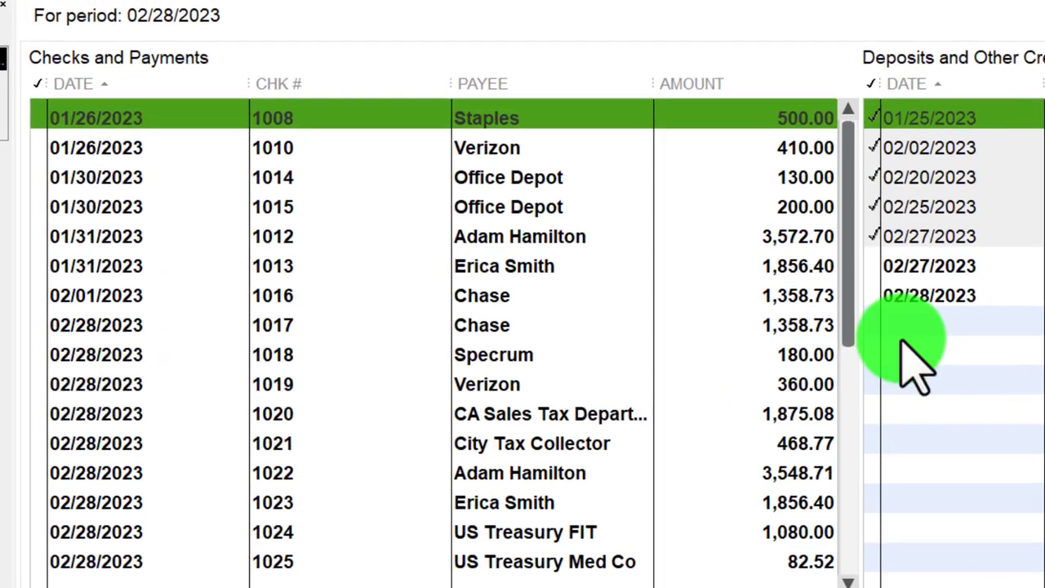
{"action": "left_click", "coordinate": [743, 240]}
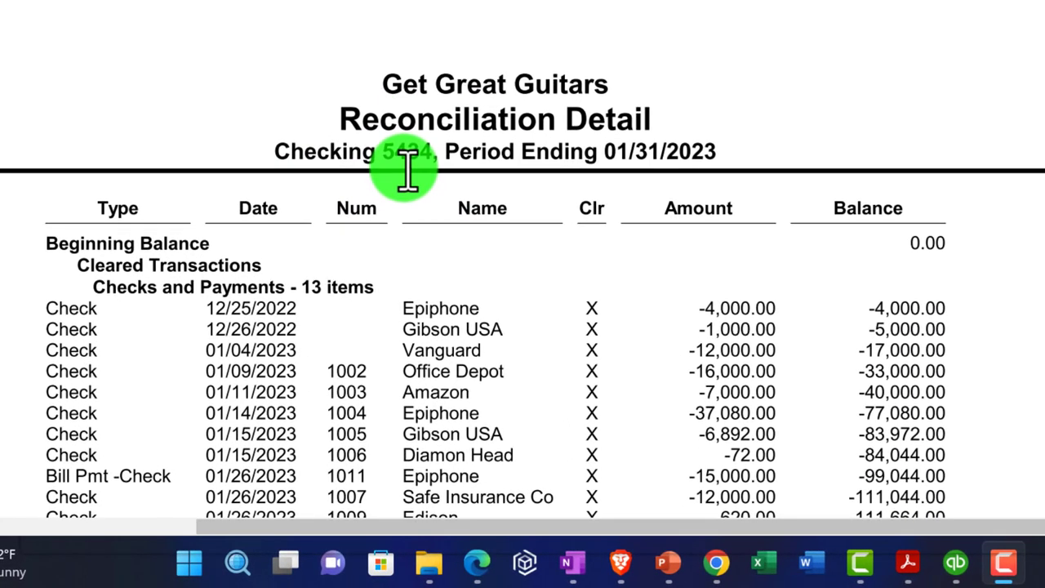
Look through the January Reconciliation Detail, return to Bank Stmt Feb.pdf and highlight the 3,572.70 amount of check 1012
{"action": "scroll", "coordinate": [408, 169], "scroll_direction": "down", "scroll_amount": 10}
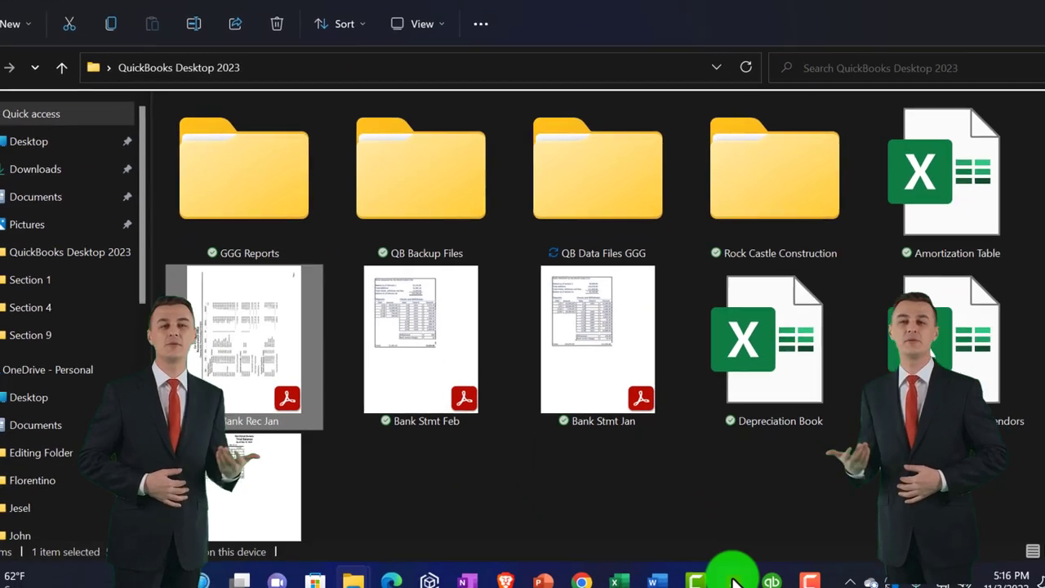
{"action": "mouse_move", "coordinate": [720, 563]}
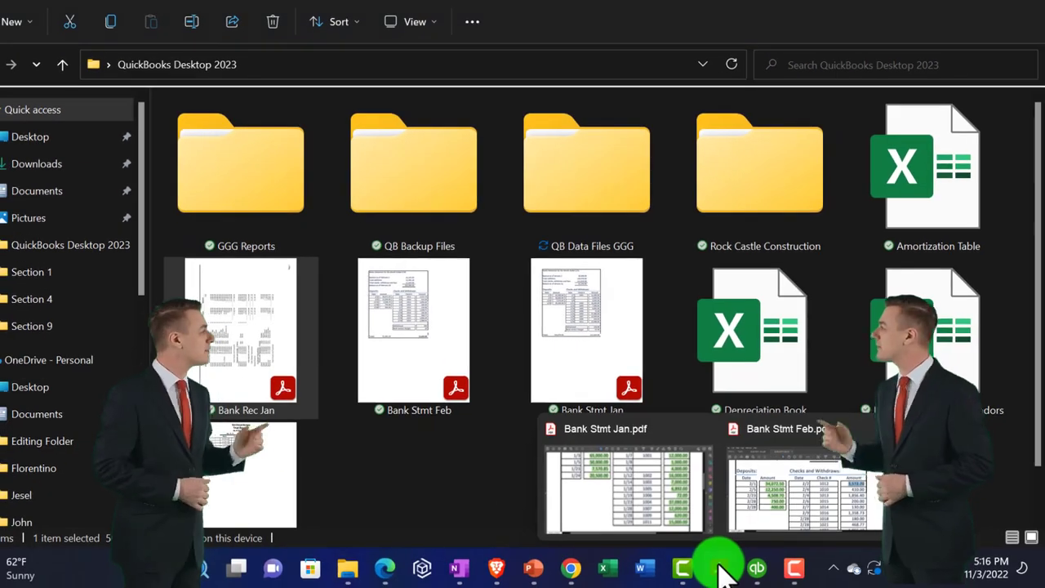
{"action": "left_click", "coordinate": [796, 519]}
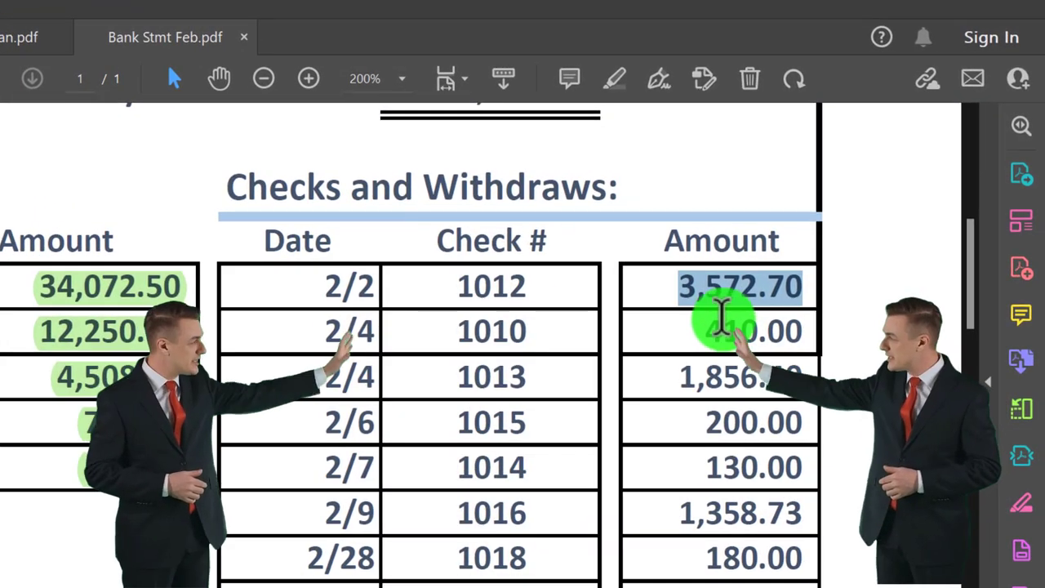
{"action": "left_click", "coordinate": [674, 282]}
{"action": "left_click_drag", "start_coordinate": [675, 281], "coordinate": [789, 295]}
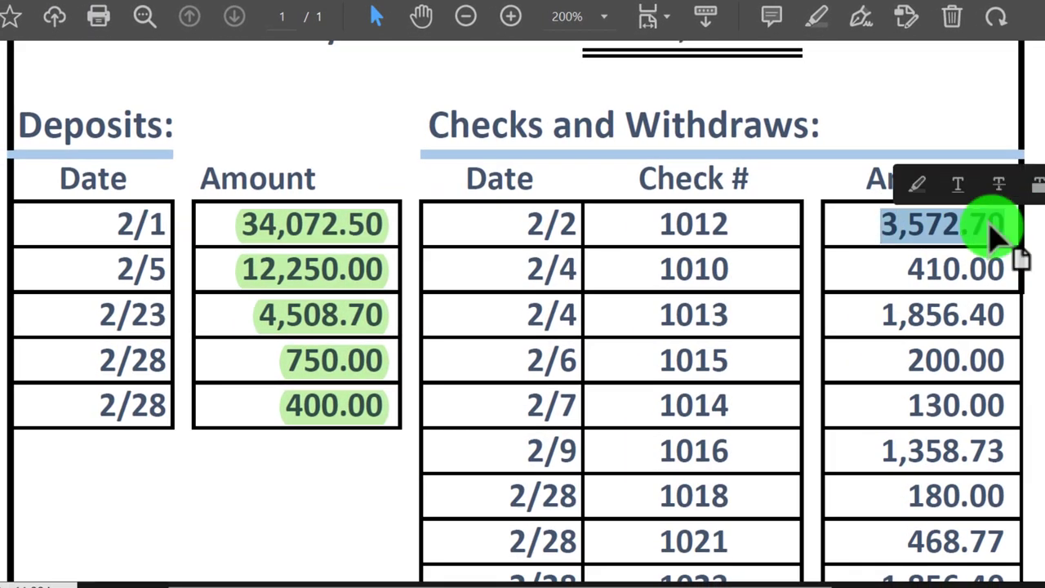
{"action": "left_click", "coordinate": [918, 185]}
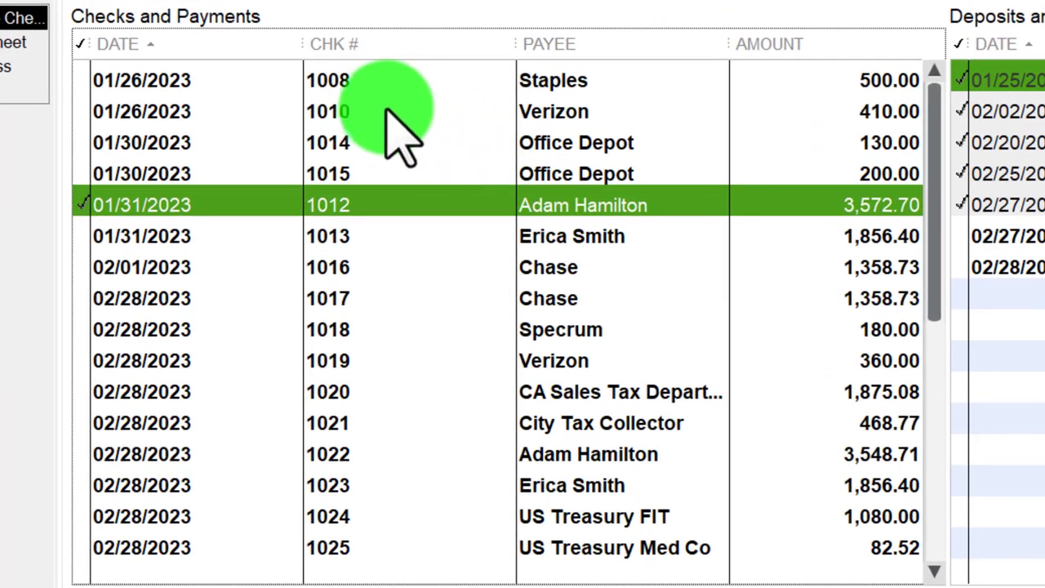
Mark check 1010 for 410.00 as cleared in the reconciliation and highlight its amount in Bank Stmt Feb.pdf
{"action": "left_click", "coordinate": [389, 112]}
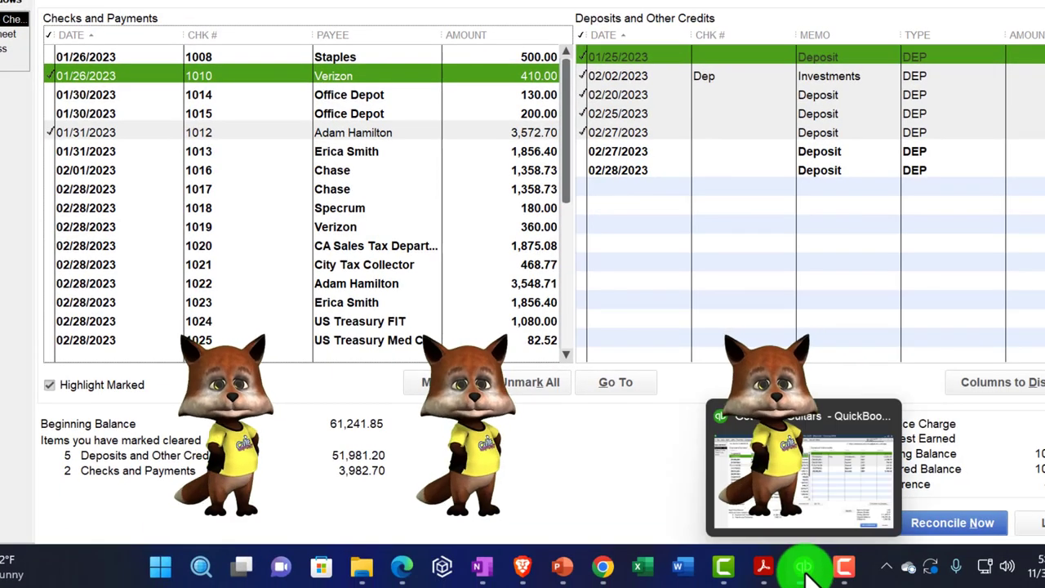
{"action": "left_click", "coordinate": [804, 565]}
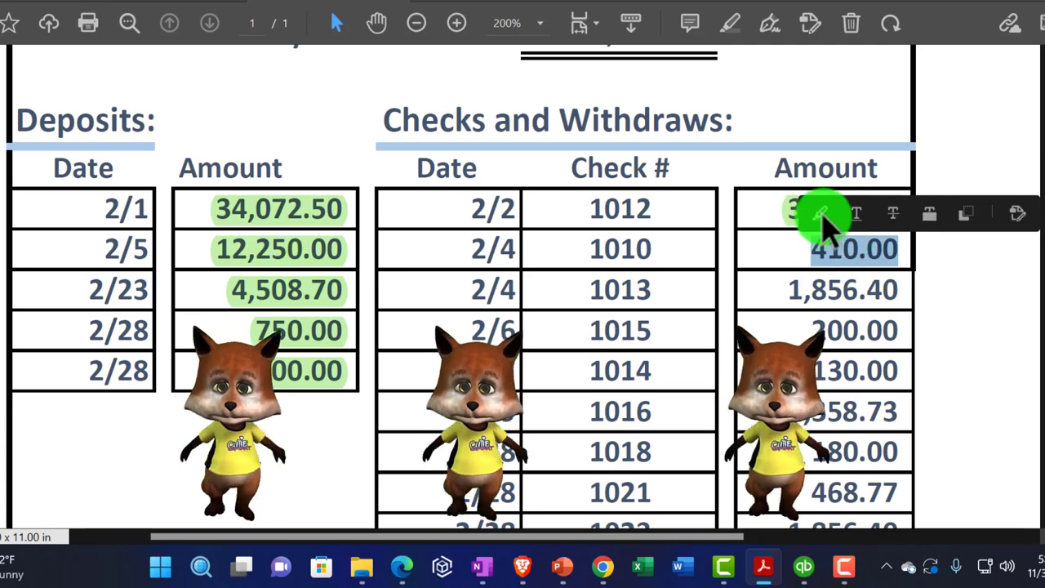
{"action": "left_click", "coordinate": [892, 213]}
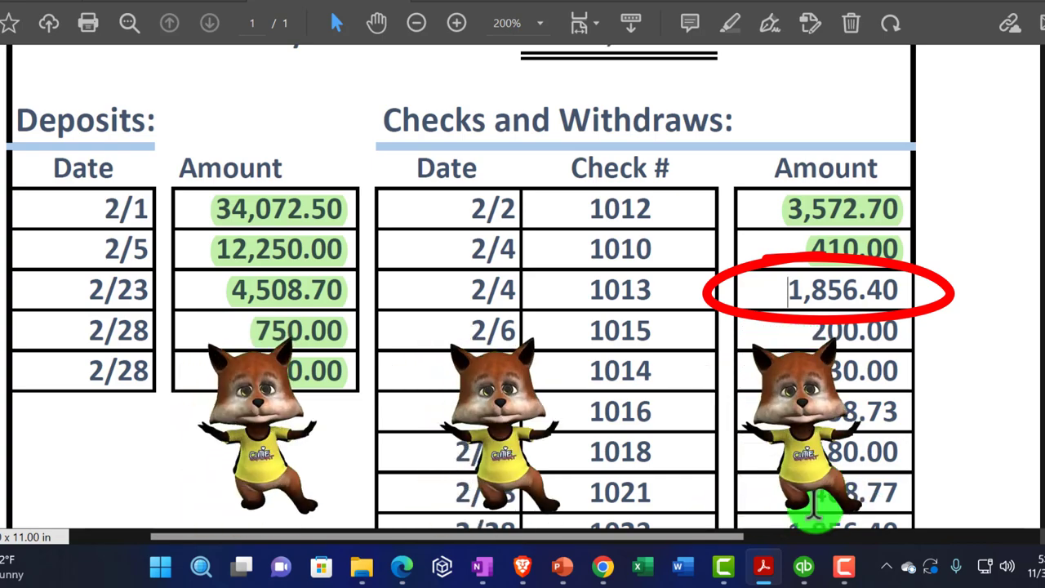
Mark check 1013 for 1,856.40 as cleared in QuickBooks and highlight its amount in the February bank statement
{"action": "left_click", "coordinate": [804, 565]}
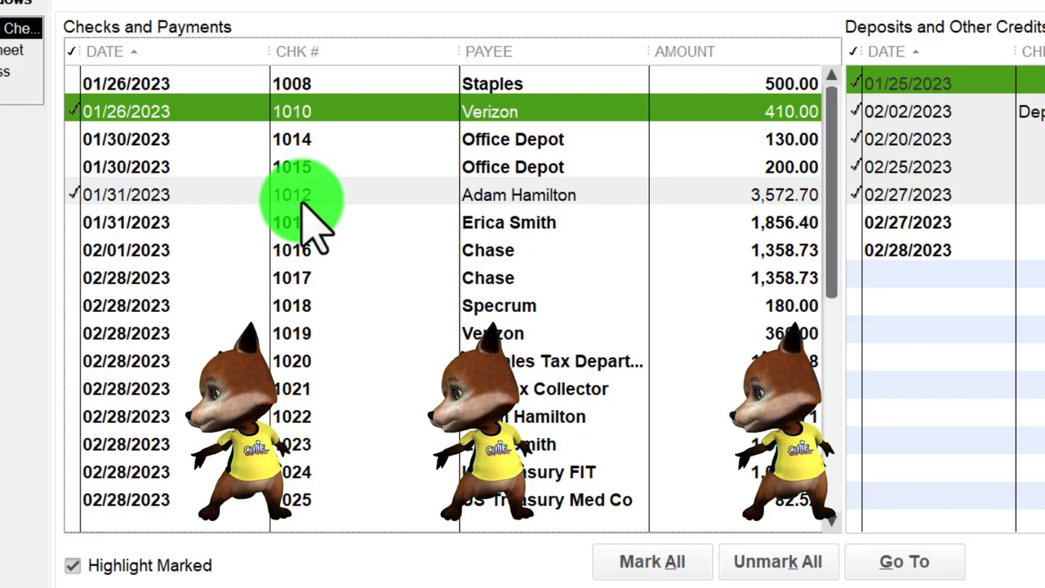
{"action": "left_click", "coordinate": [788, 227]}
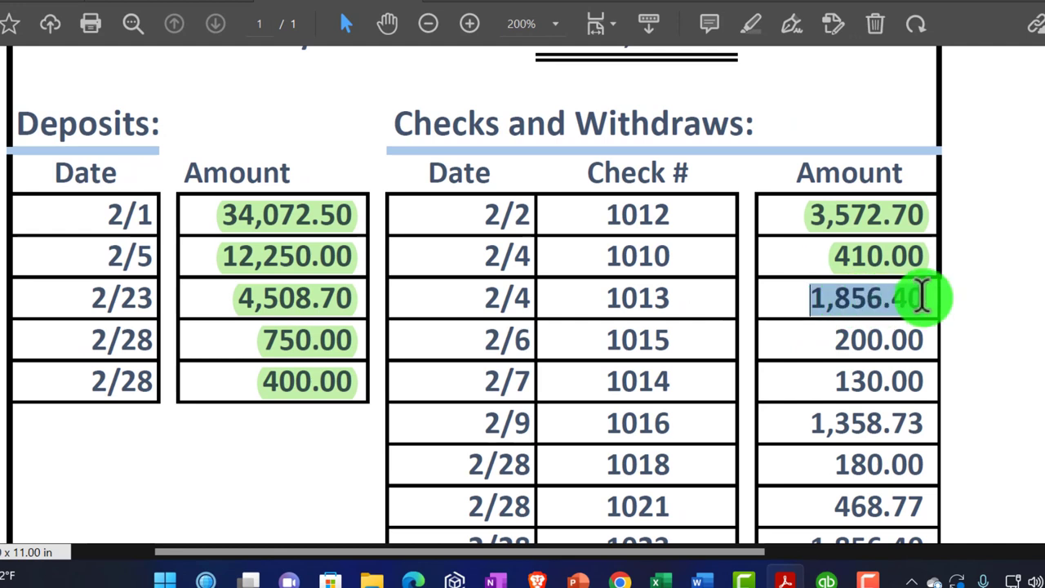
{"action": "left_click_drag", "start_coordinate": [921, 296], "coordinate": [928, 297]}
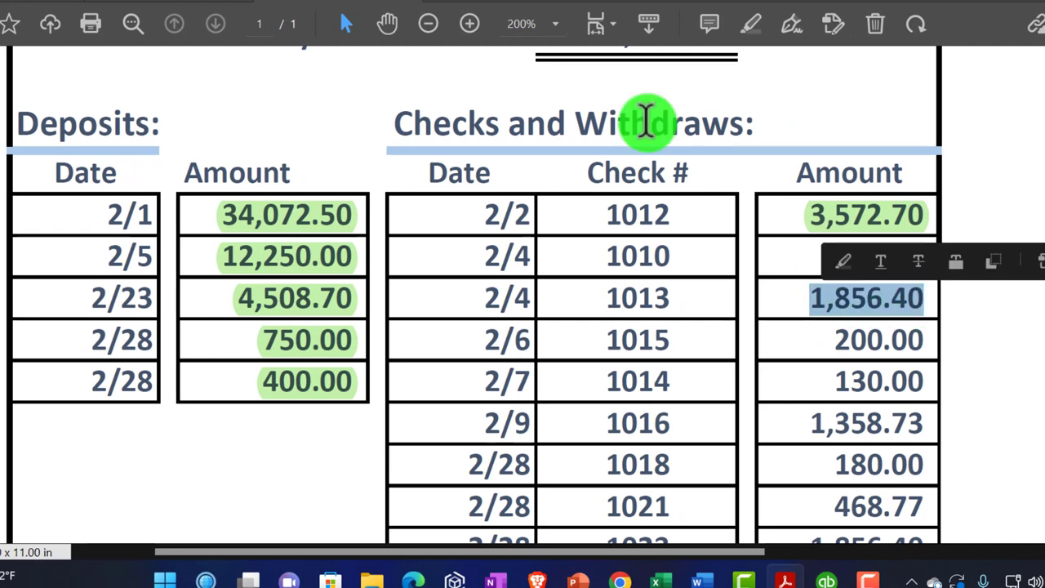
{"action": "left_click", "coordinate": [846, 263]}
Find the next two checks on the bank statement and mark checks 1014 for 130.00 and 1015 for 200.00 as cleared in QuickBooks
{"action": "scroll", "coordinate": [835, 327], "scroll_direction": "down", "scroll_amount": 1}
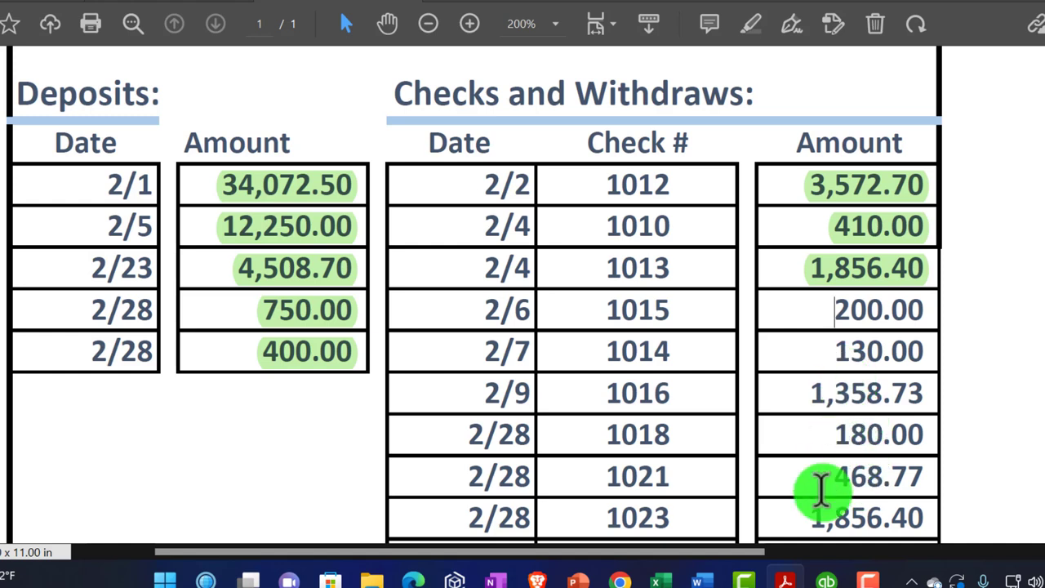
{"action": "left_click", "coordinate": [827, 580]}
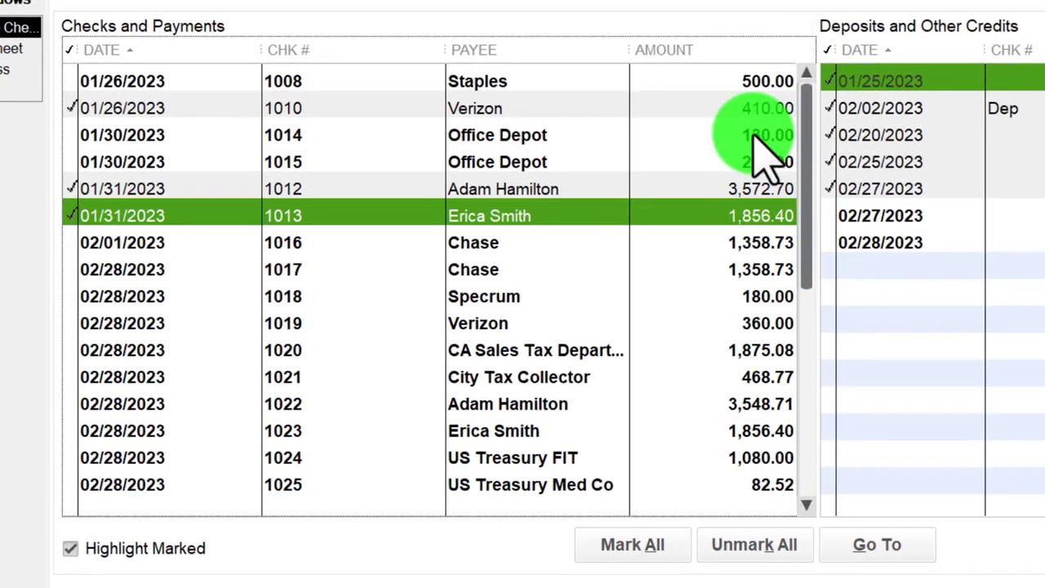
{"action": "left_click", "coordinate": [718, 131]}
{"action": "left_click", "coordinate": [755, 162]}
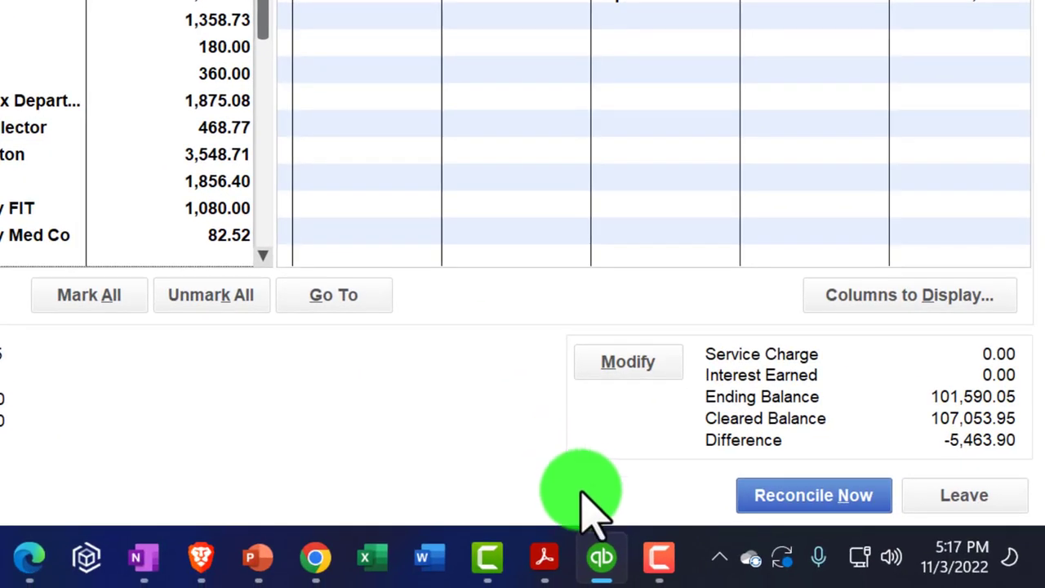
Switch to Bank Stmt Feb.pdf and highlight the 200.00 amount of check 1015 and the 130.00 amount of check 1014
{"action": "left_click", "coordinate": [600, 559]}
{"action": "left_click_drag", "start_coordinate": [612, 175], "coordinate": [678, 173]}
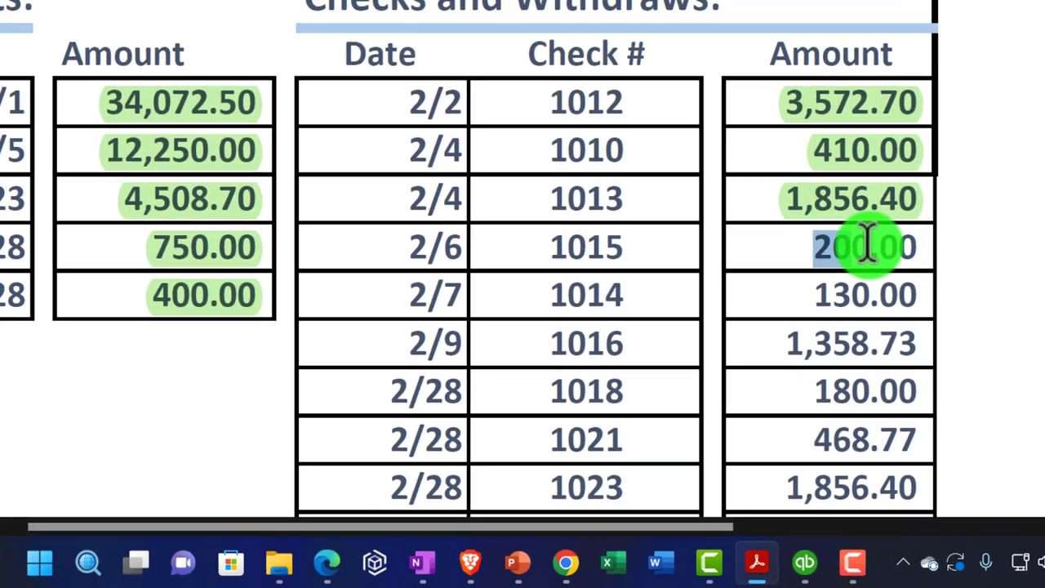
{"action": "left_click_drag", "start_coordinate": [867, 245], "coordinate": [915, 247]}
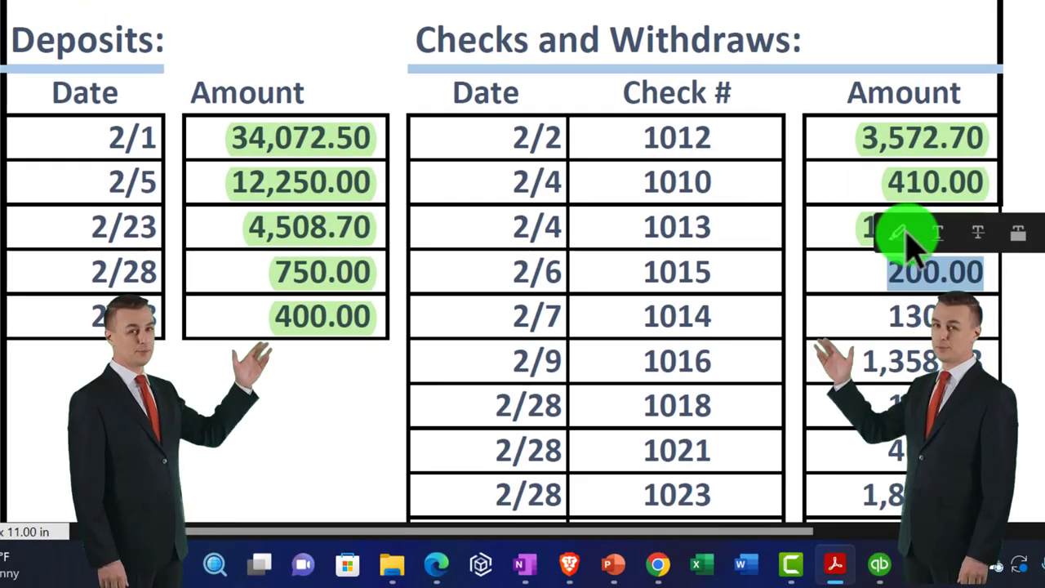
{"action": "left_click", "coordinate": [903, 233]}
{"action": "scroll", "coordinate": [898, 253], "scroll_direction": "down", "scroll_amount": 1}
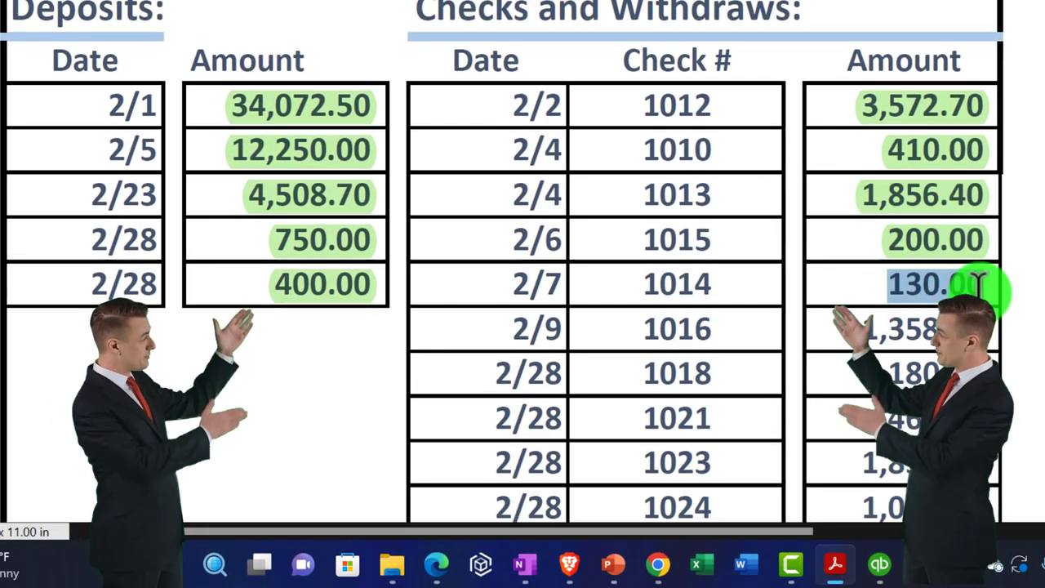
{"action": "left_click_drag", "start_coordinate": [978, 284], "coordinate": [990, 284]}
{"action": "left_click", "coordinate": [891, 243]}
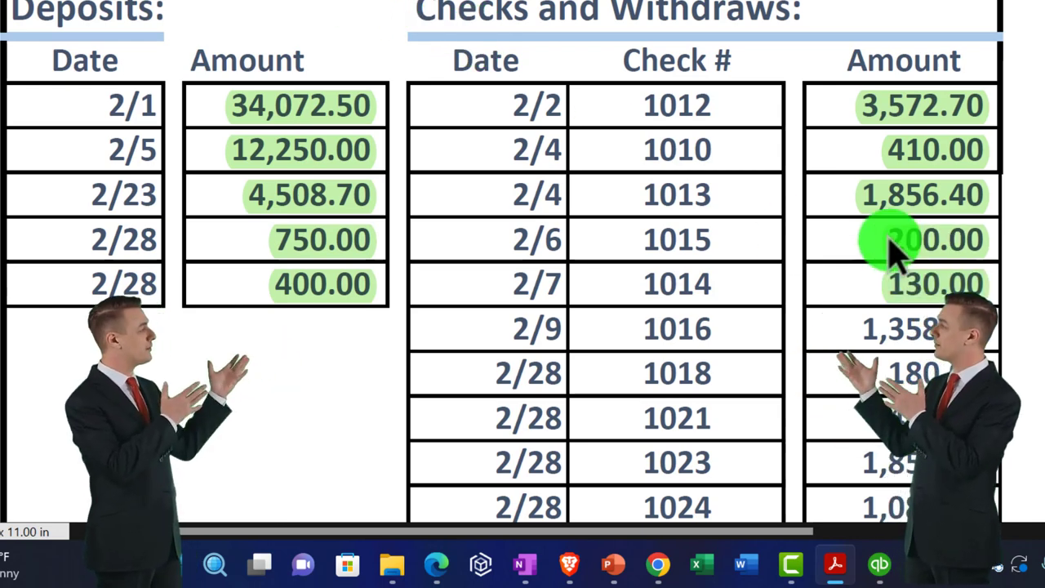
Mark the 02/01/2023 check 1016 for 1,358.73 as cleared in QuickBooks and highlight its amount in the bank statement
{"action": "scroll", "coordinate": [875, 290], "scroll_direction": "down", "scroll_amount": 1}
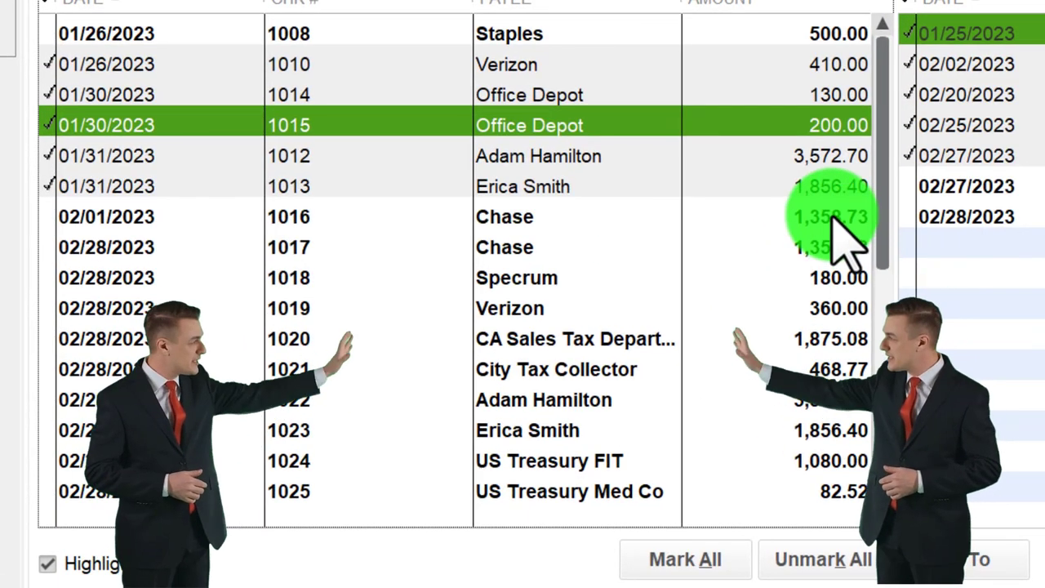
{"action": "left_click", "coordinate": [788, 201]}
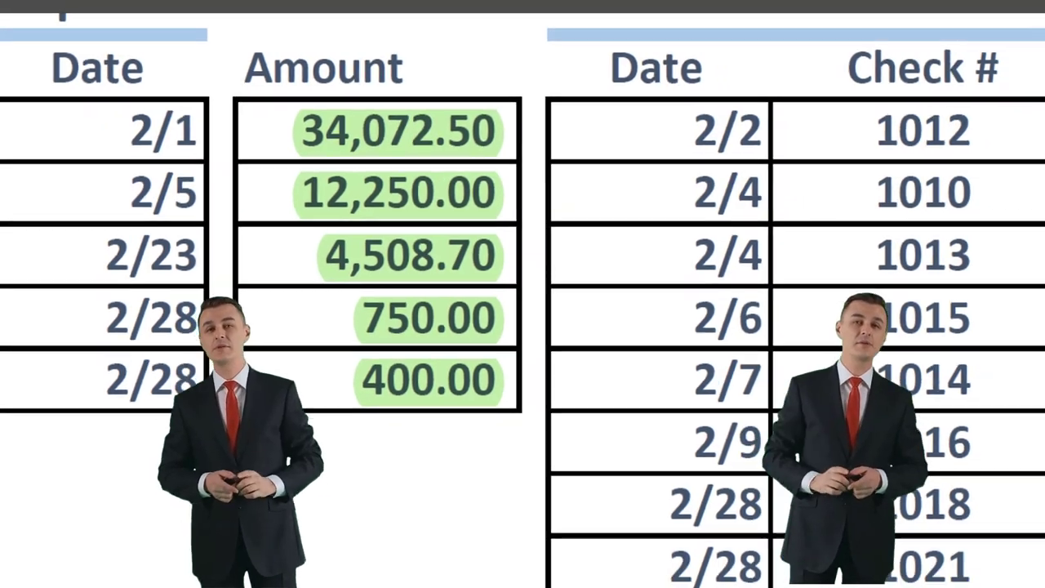
{"action": "left_click_drag", "start_coordinate": [858, 309], "coordinate": [931, 311]}
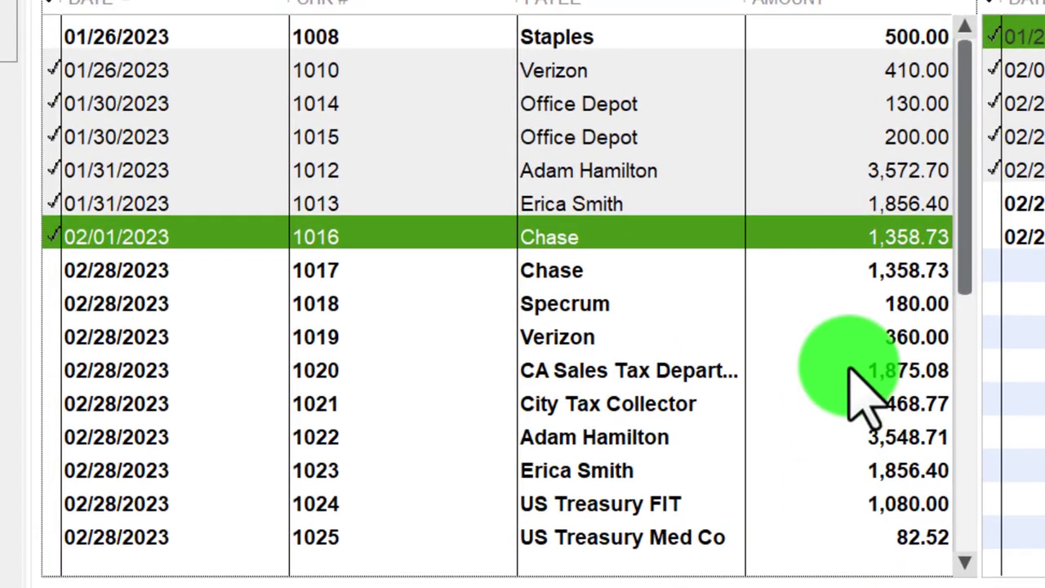
Mark check 1018 for 180.00 as cleared in QuickBooks and highlight its amount in the February bank statement
{"action": "left_click", "coordinate": [883, 304]}
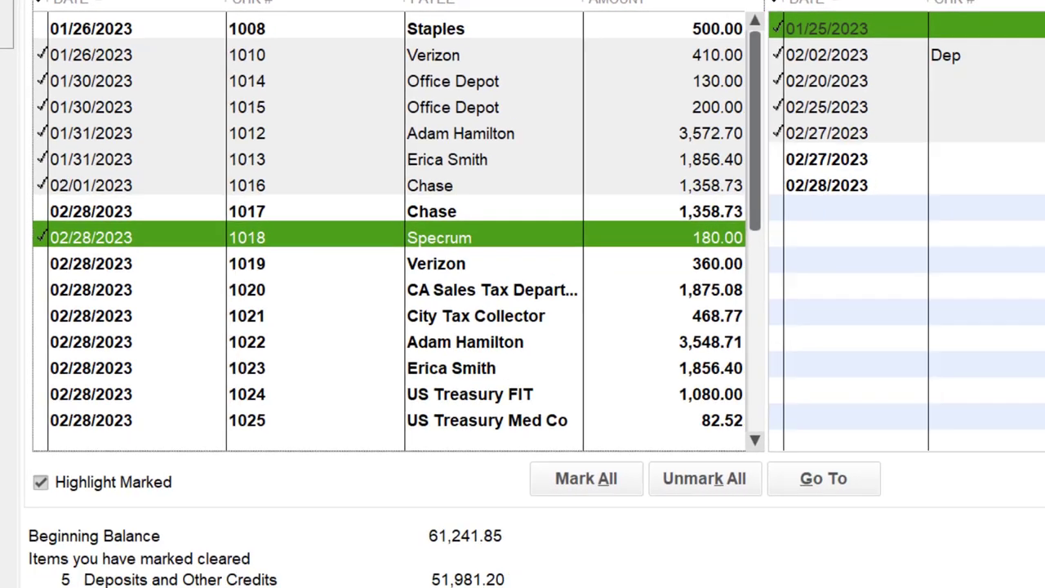
{"action": "left_click", "coordinate": [858, 576]}
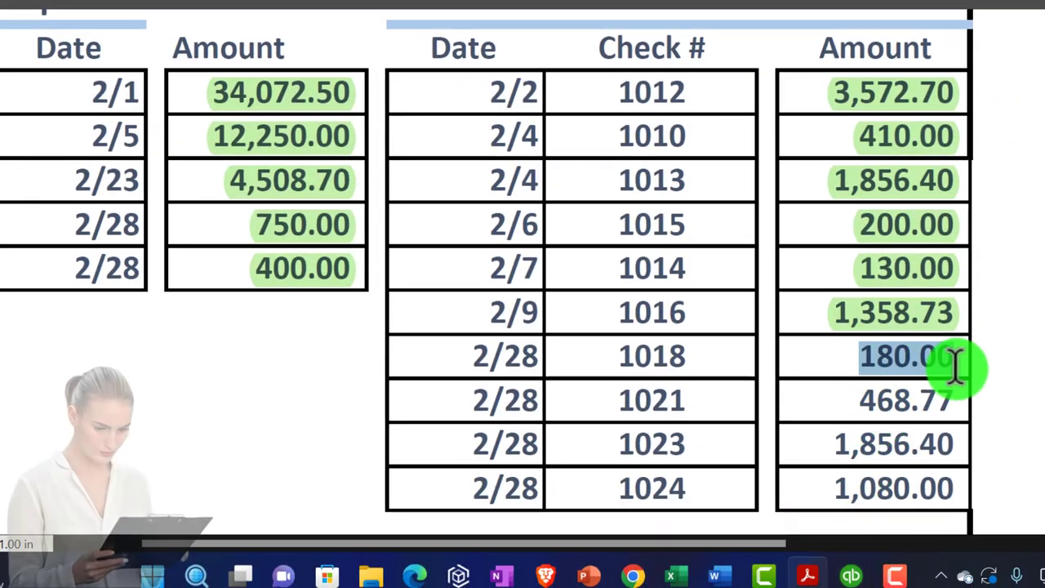
{"action": "left_click", "coordinate": [865, 343]}
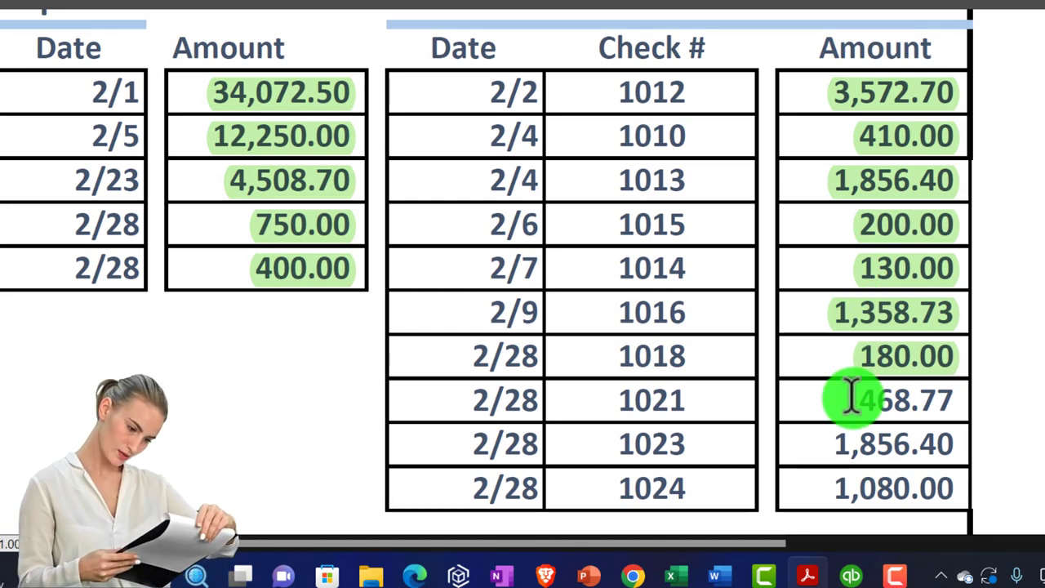
Mark check 1021 for 468.77 as cleared in QuickBooks and highlight its amount in the February bank statement PDF
{"action": "left_click", "coordinate": [852, 574]}
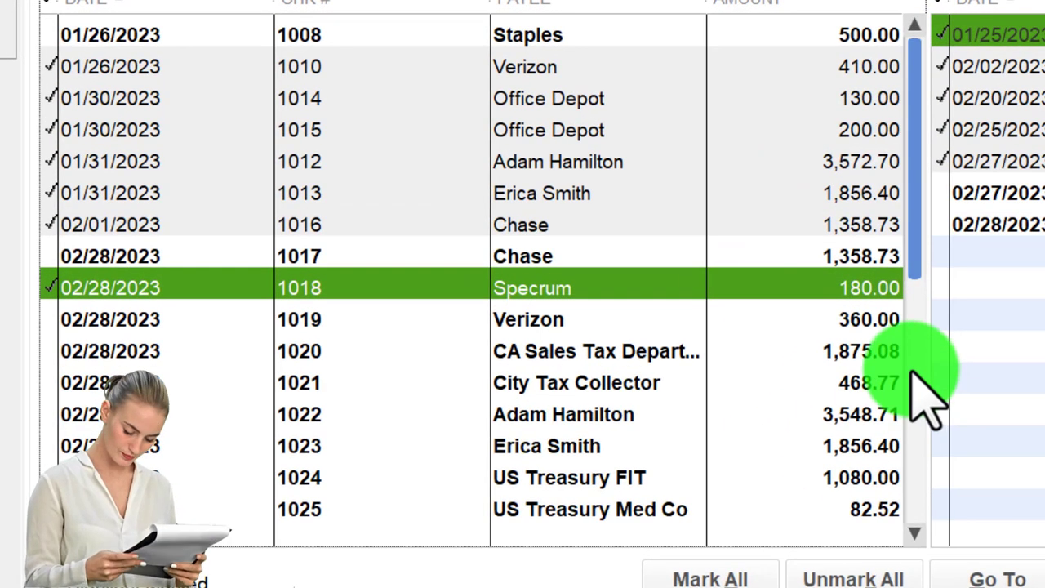
{"action": "left_click", "coordinate": [868, 384]}
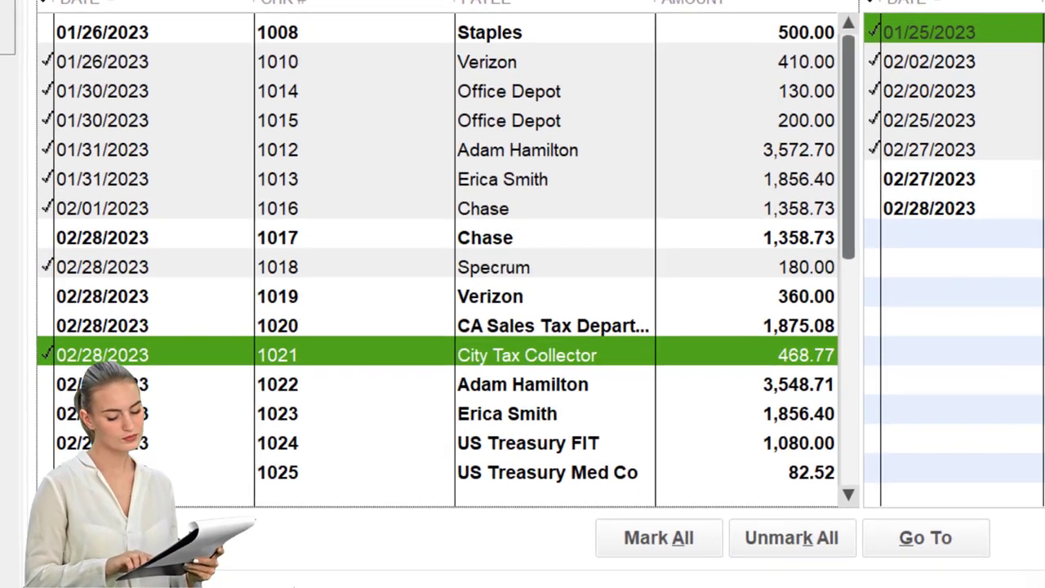
{"action": "key", "text": "alt+Tab"}
{"action": "left_click", "coordinate": [898, 472]}
{"action": "left_click_drag", "start_coordinate": [898, 423], "coordinate": [962, 416]}
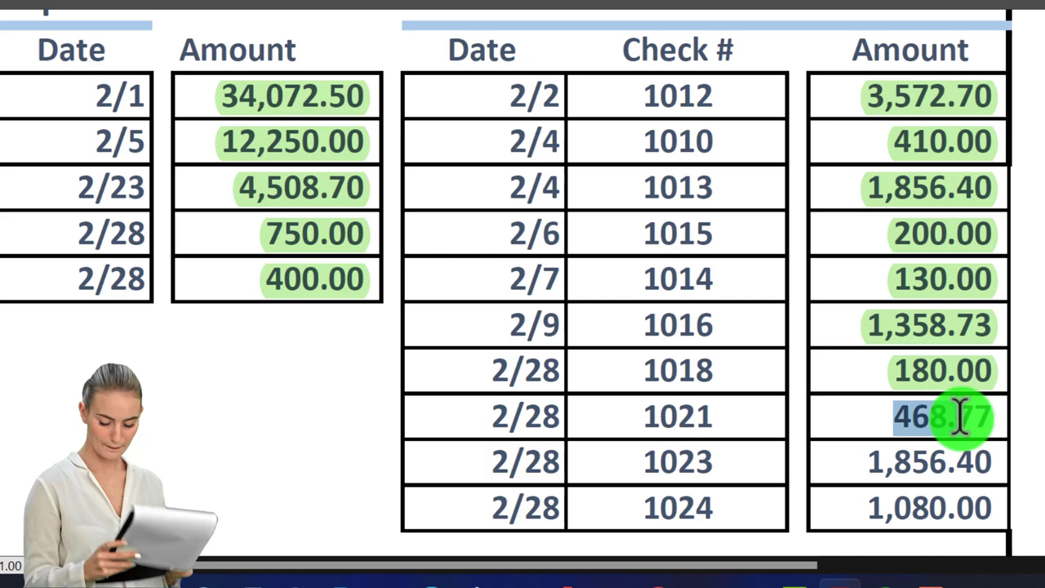
{"action": "left_click", "coordinate": [918, 380]}
{"action": "scroll", "coordinate": [898, 432], "scroll_direction": "down", "scroll_amount": 1}
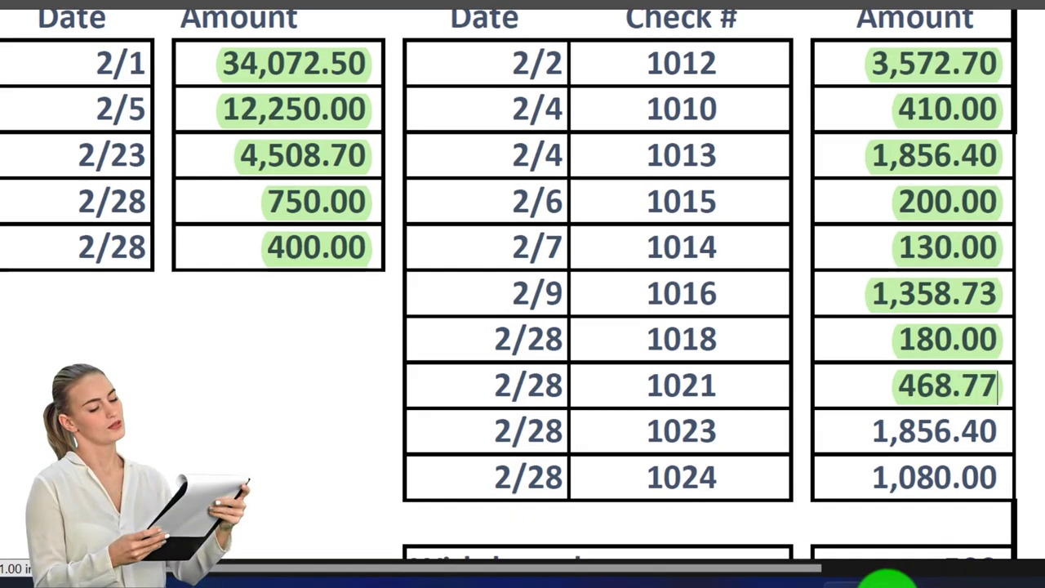
{"action": "left_click", "coordinate": [887, 579]}
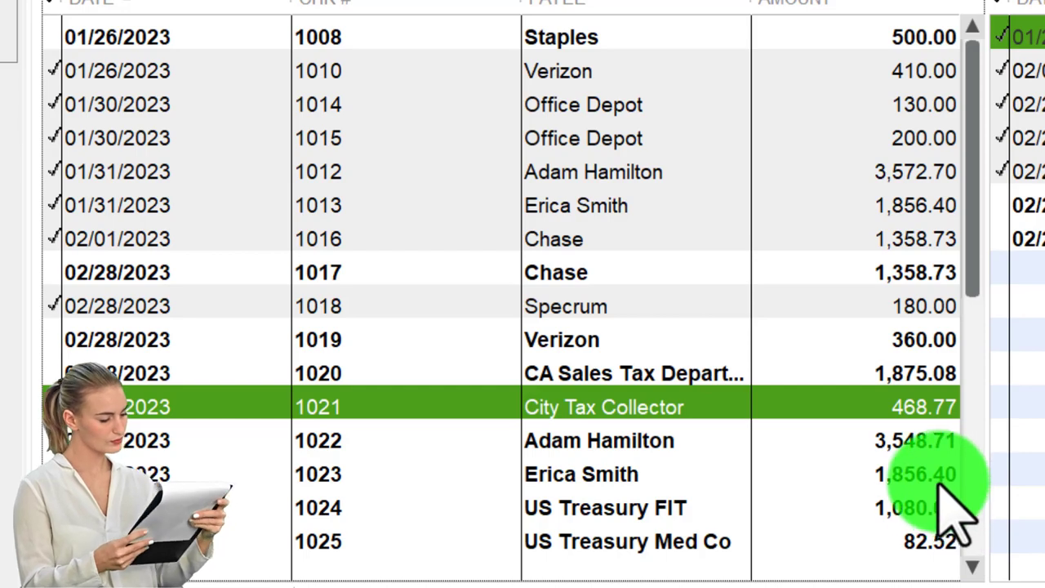
{"action": "left_click", "coordinate": [921, 505]}
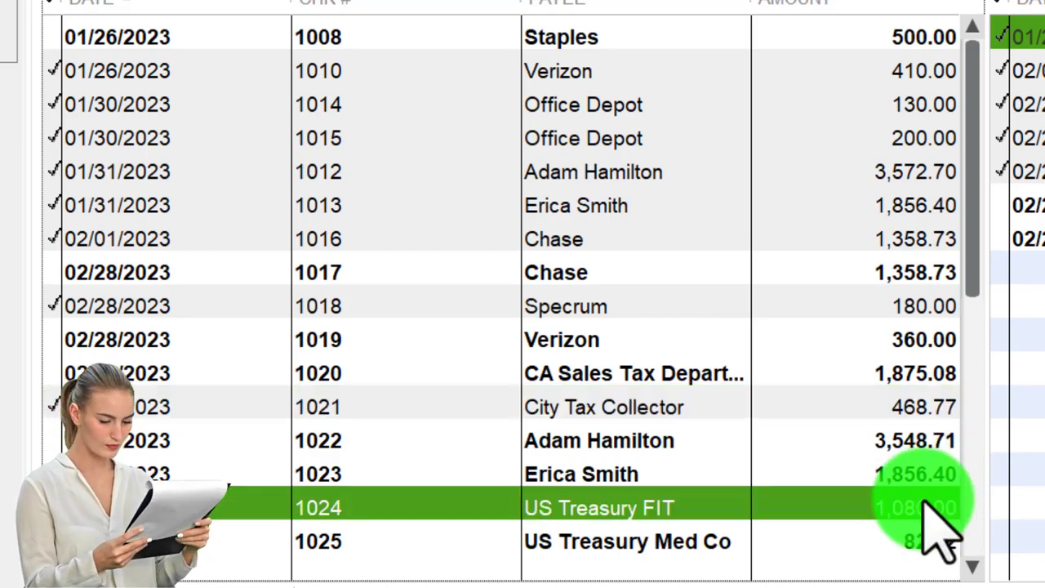
{"action": "left_click", "coordinate": [857, 577]}
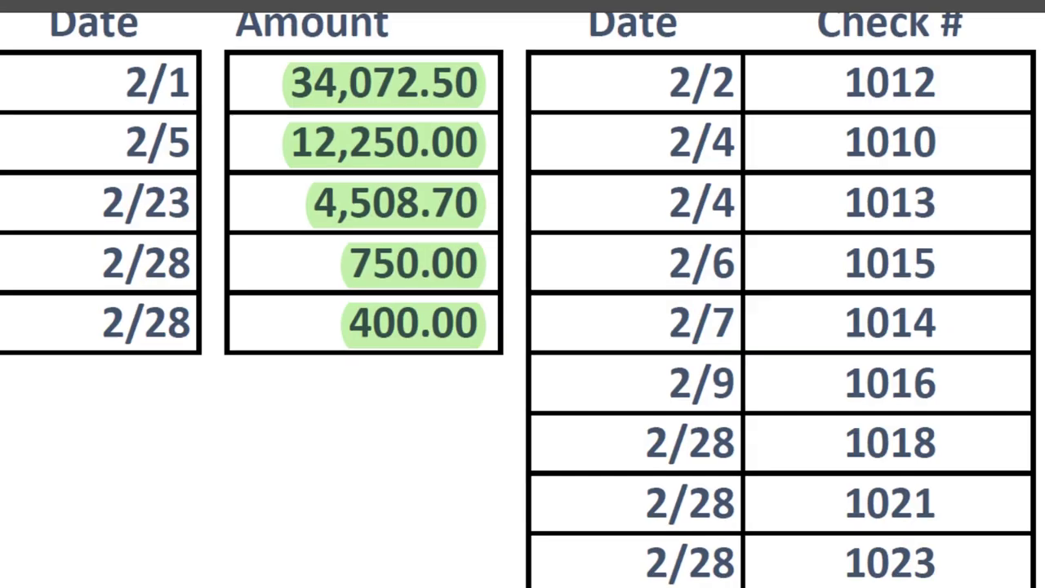
{"action": "left_click", "coordinate": [859, 580]}
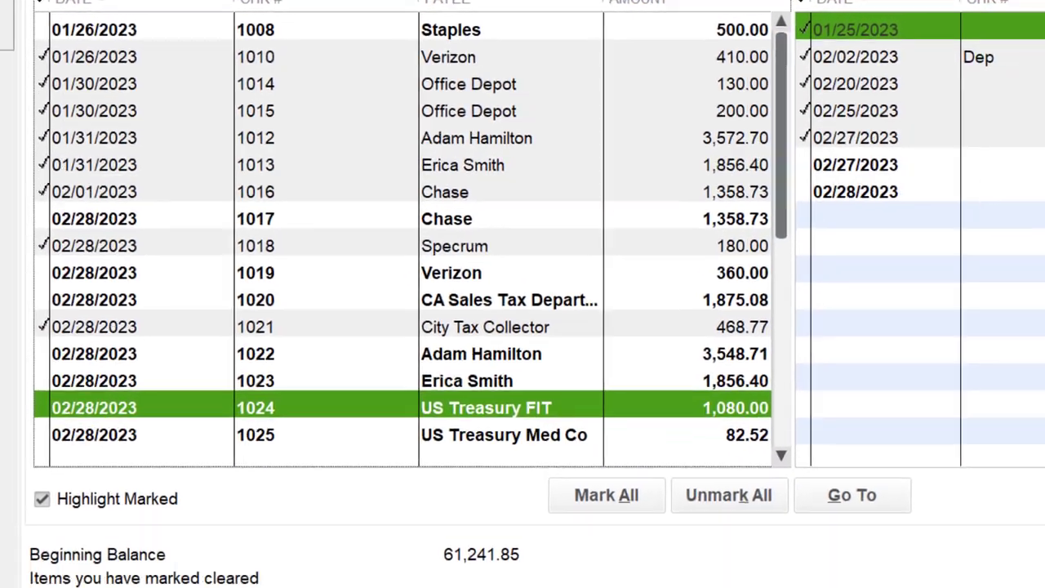
{"action": "left_click", "coordinate": [860, 579]}
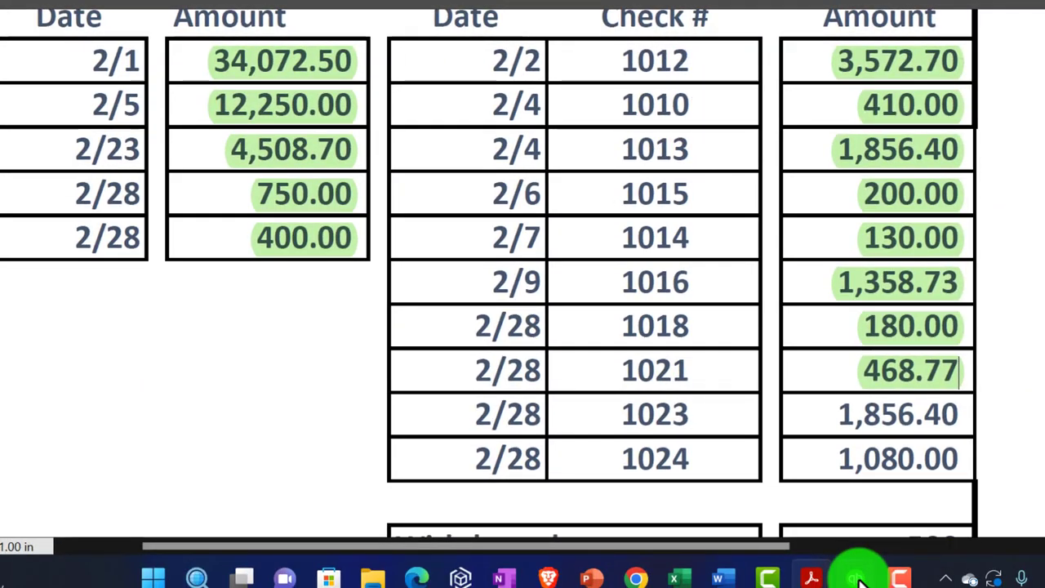
Mark the 02/28/2023 check 1023 for 1,856.40 as cleared in QuickBooks and highlight its amount in the bank statement
{"action": "left_click", "coordinate": [859, 580]}
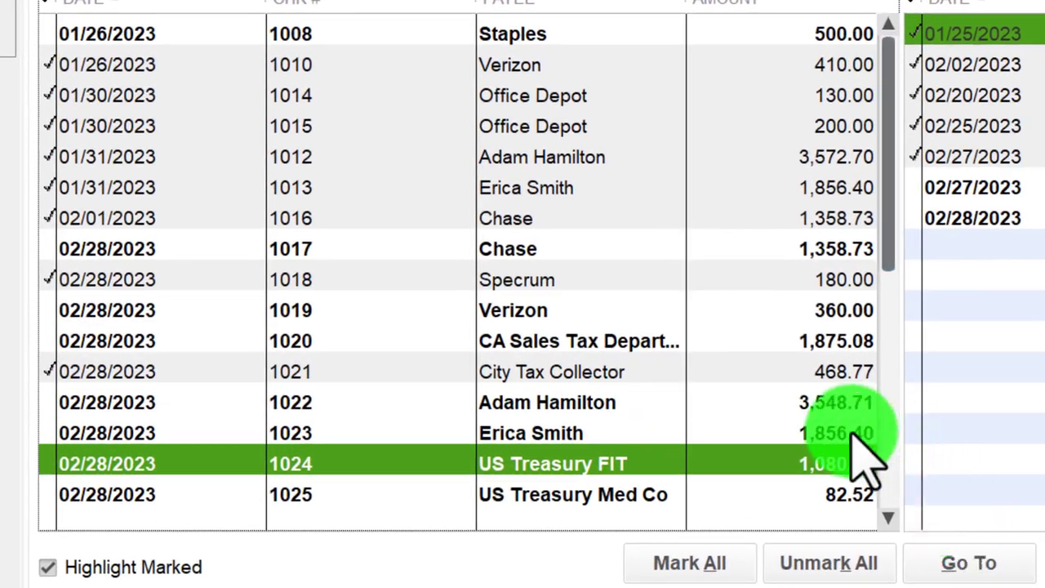
{"action": "left_click", "coordinate": [839, 433]}
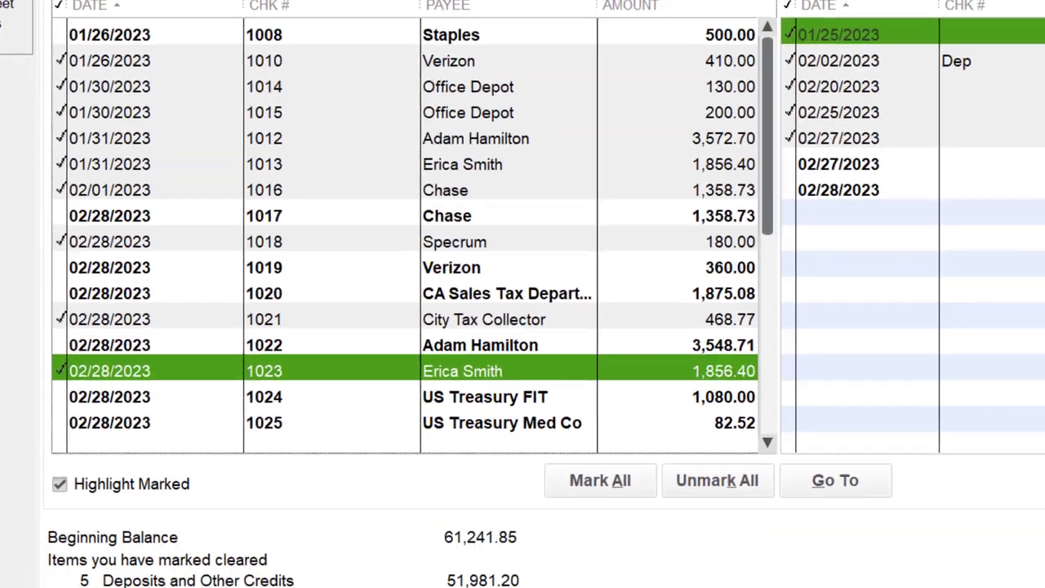
{"action": "left_click", "coordinate": [859, 580]}
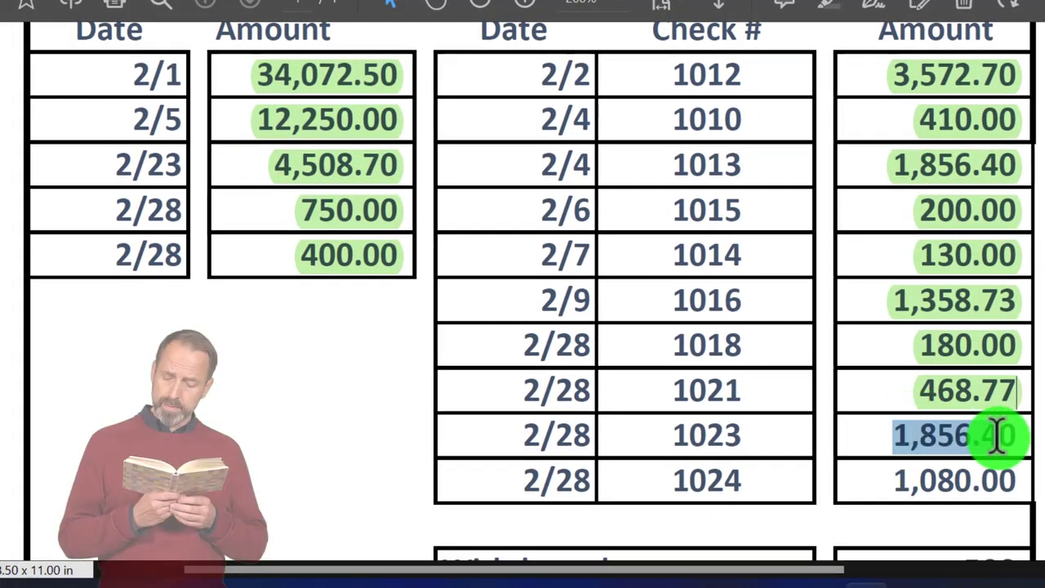
{"action": "left_click_drag", "start_coordinate": [1012, 435], "coordinate": [1020, 436]}
{"action": "left_click", "coordinate": [930, 398]}
{"action": "scroll", "coordinate": [917, 406], "scroll_direction": "down", "scroll_amount": 3}
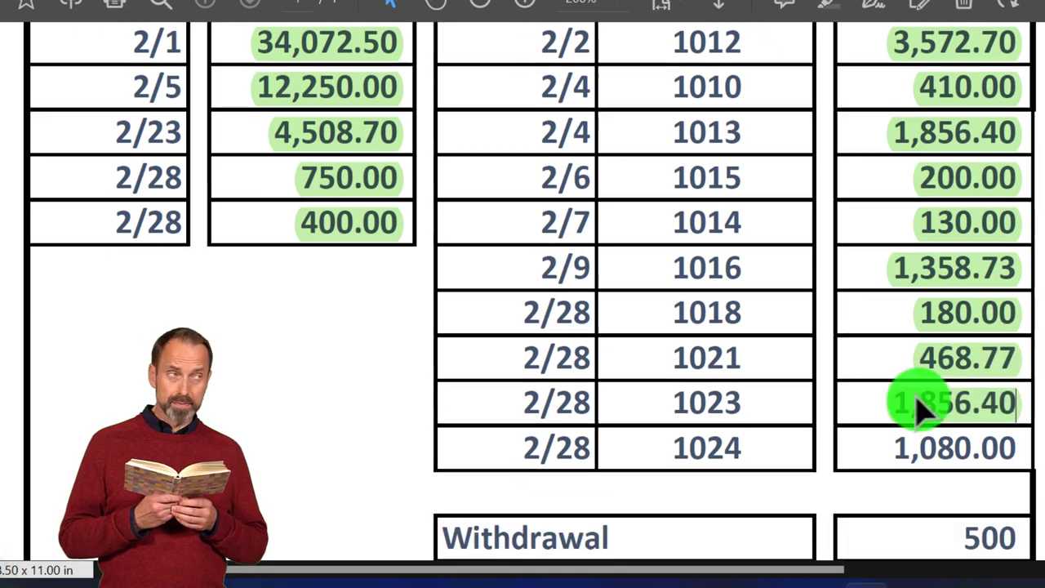
Mark check 1024 for 1,080.00 as cleared in QuickBooks and highlight its amount in the bank statement
{"action": "left_click", "coordinate": [940, 574]}
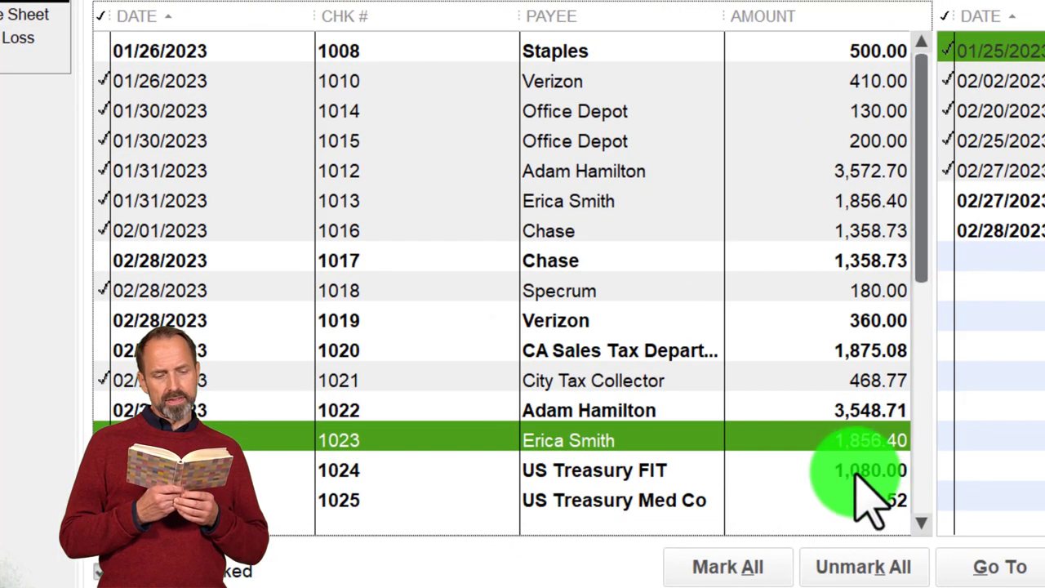
{"action": "left_click", "coordinate": [845, 460]}
{"action": "key", "text": "alt+Tab"}
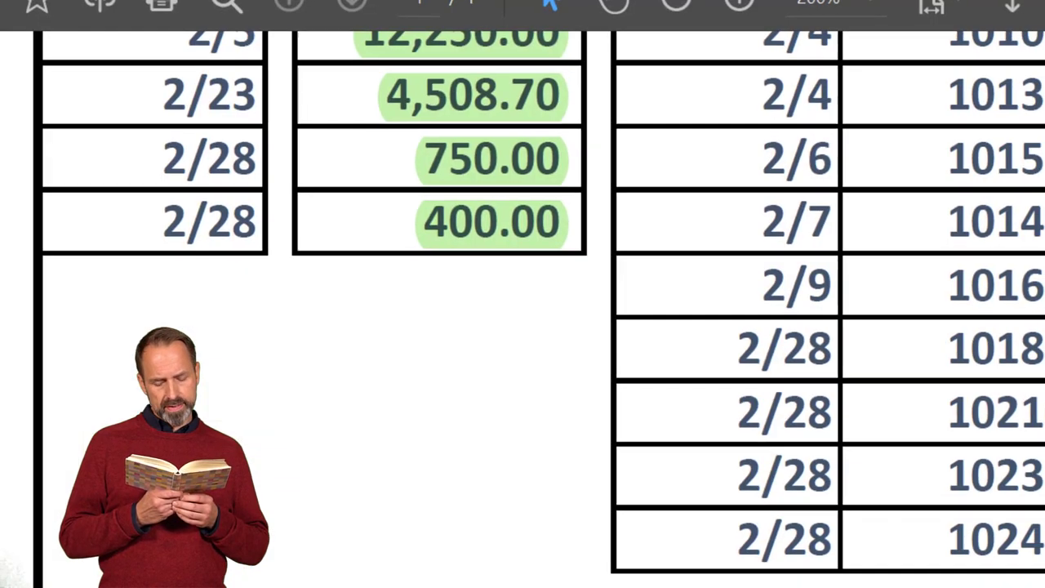
{"action": "left_click_drag", "start_coordinate": [963, 416], "coordinate": [931, 368]}
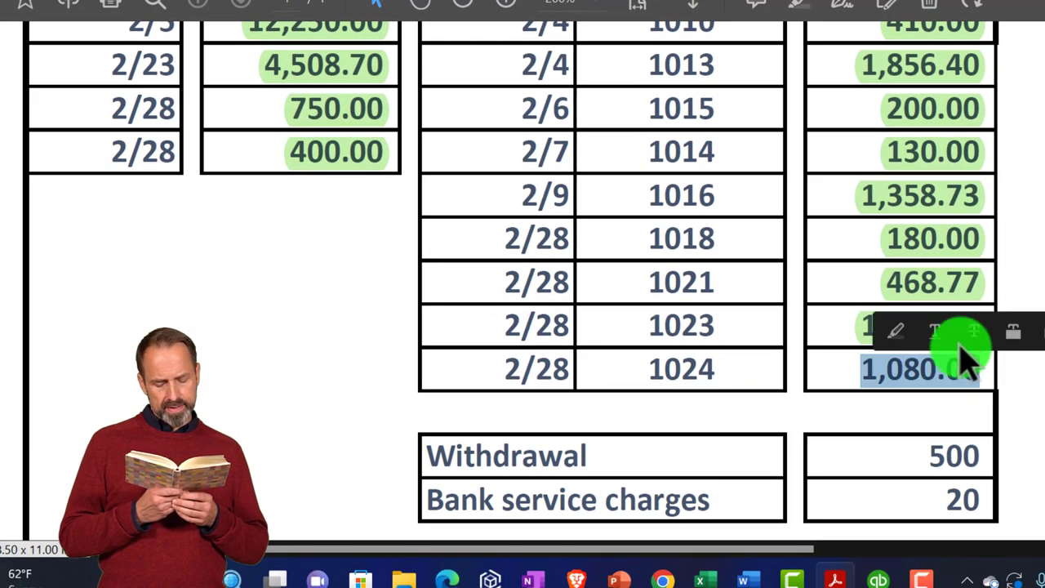
{"action": "left_click", "coordinate": [894, 334]}
{"action": "scroll", "coordinate": [898, 334], "scroll_direction": "down", "scroll_amount": 1}
{"action": "scroll", "coordinate": [906, 359], "scroll_direction": "down", "scroll_amount": 1}
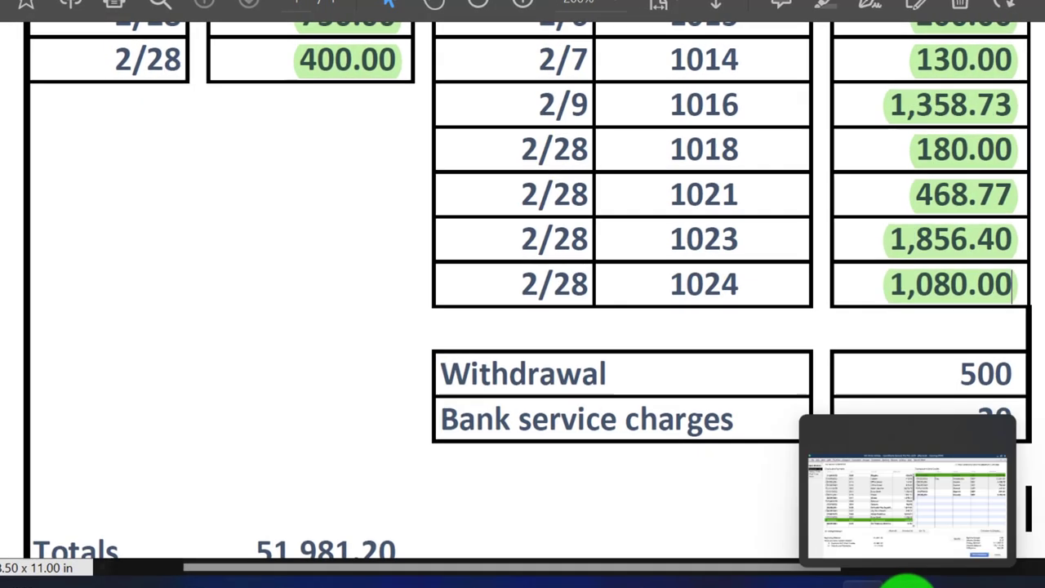
Compare the bank statement's withdrawal and bank service charges lines with the uncleared checks in the QuickBooks reconciliation
{"action": "left_click", "coordinate": [881, 578]}
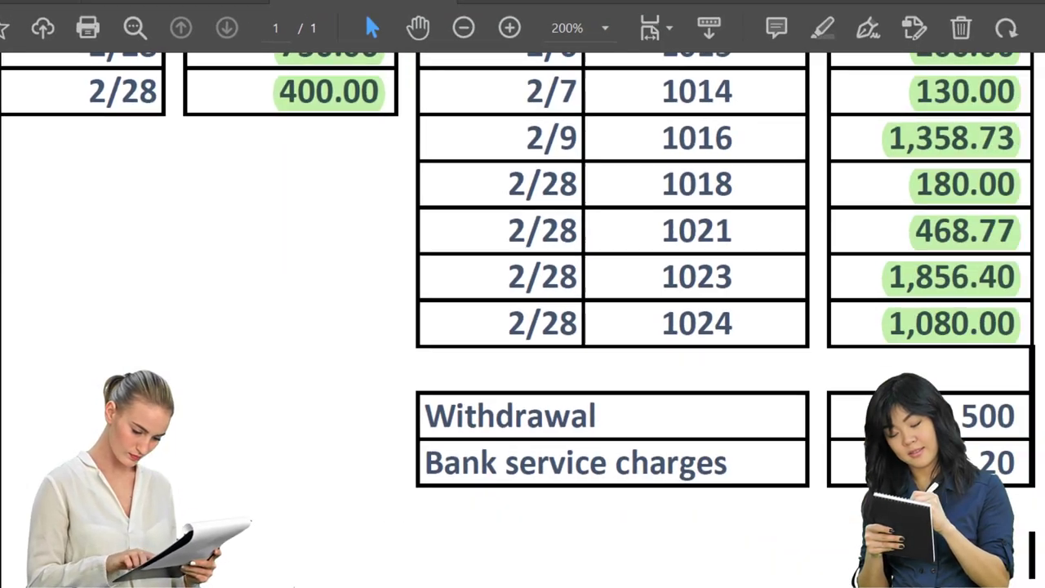
{"action": "left_click", "coordinate": [821, 399]}
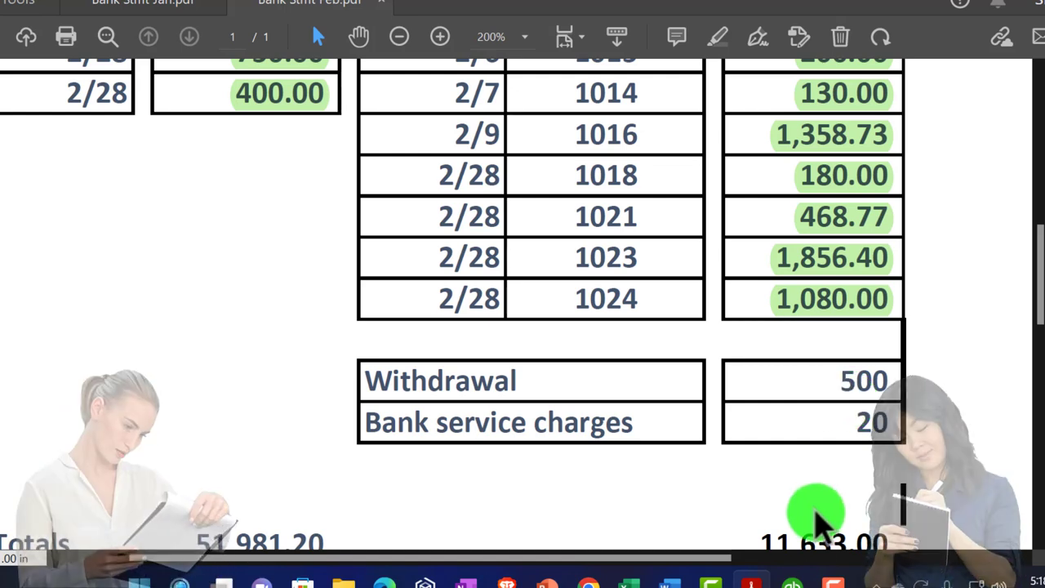
{"action": "left_click", "coordinate": [792, 584]}
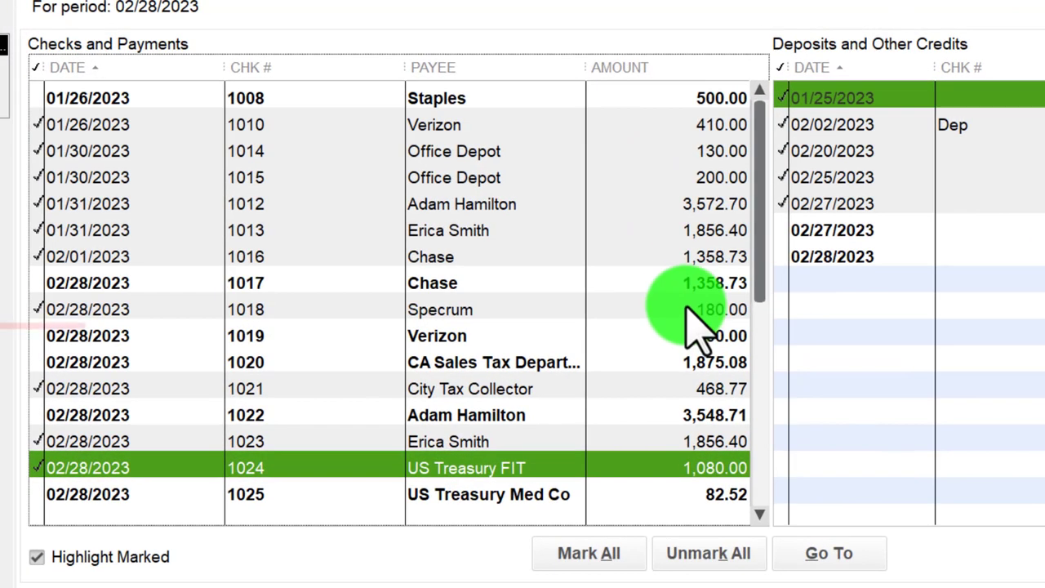
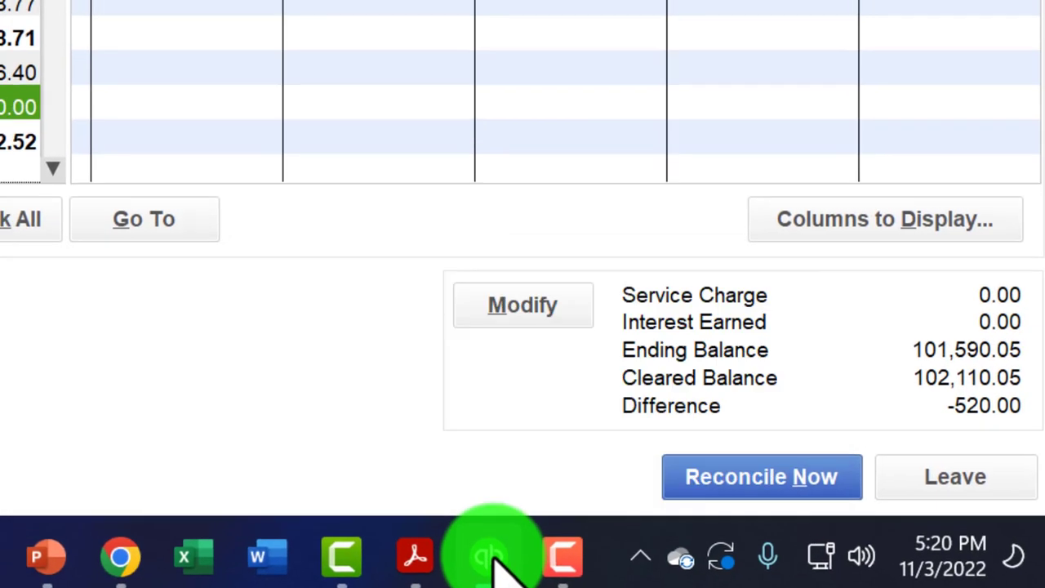
Open the checking account's register from the chart of accounts in QuickBooks
{"action": "left_click", "coordinate": [470, 547]}
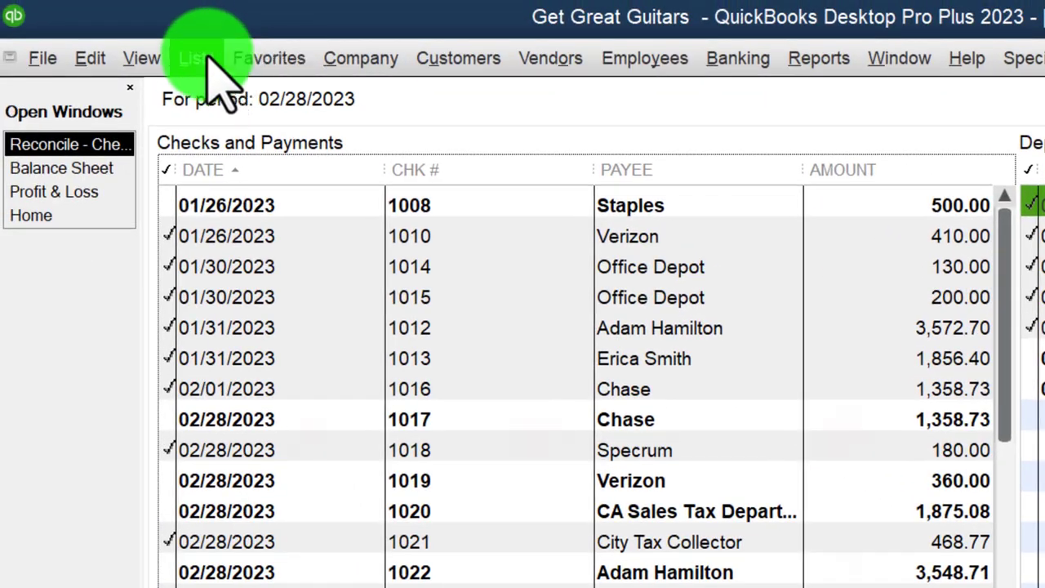
{"action": "left_click", "coordinate": [198, 58]}
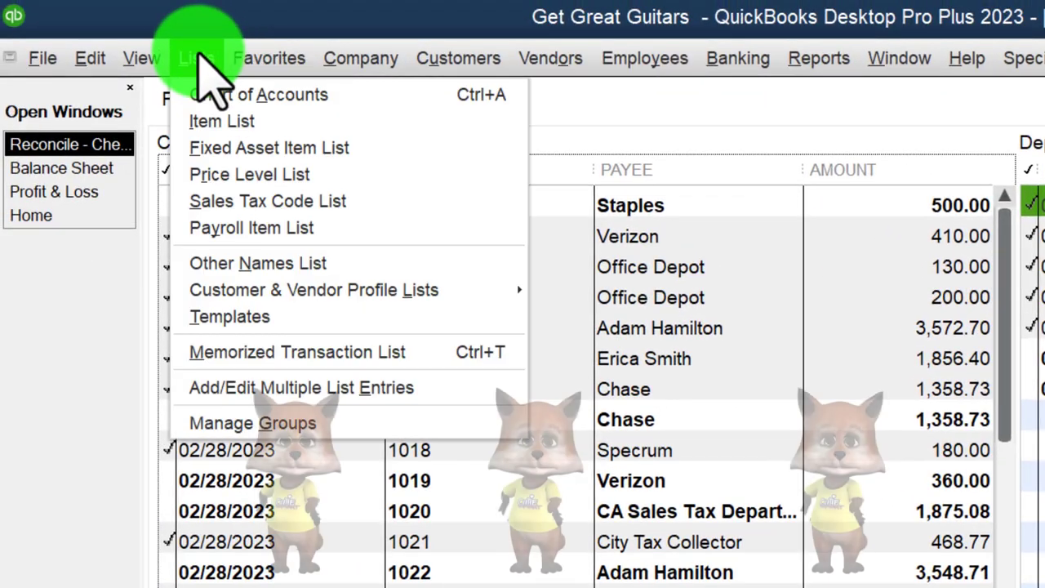
{"action": "left_click", "coordinate": [373, 103]}
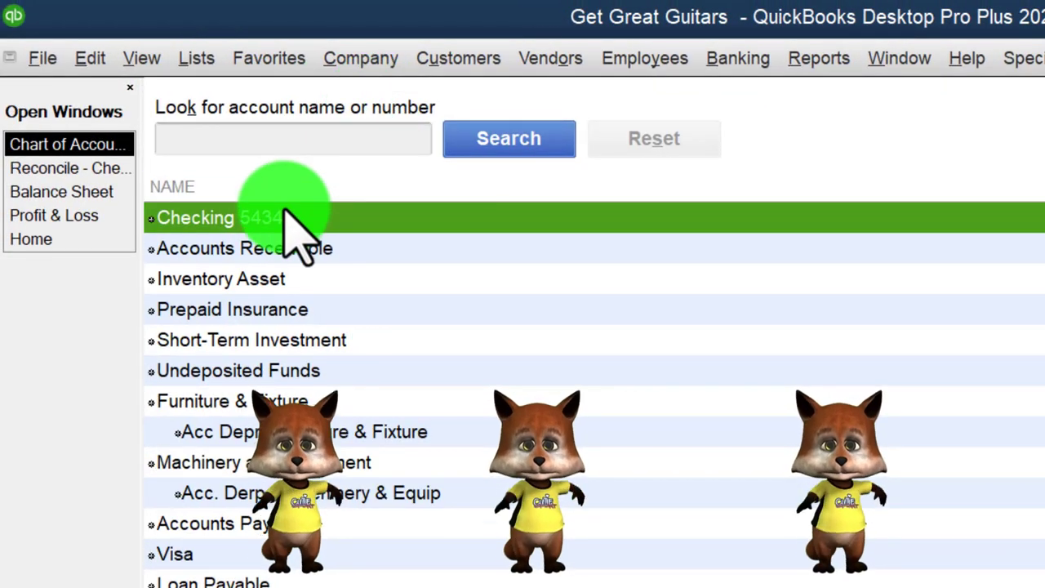
{"action": "double_click", "coordinate": [286, 216]}
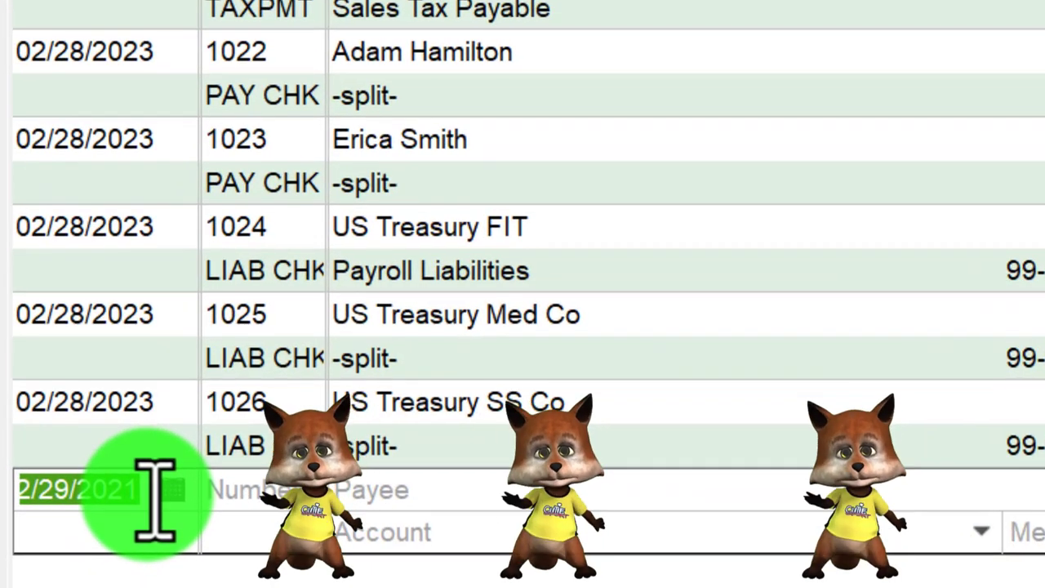
Date the new register entry 12/28/2021 and clear its check number, leaving the payee blank
{"action": "key", "text": "Tab"}
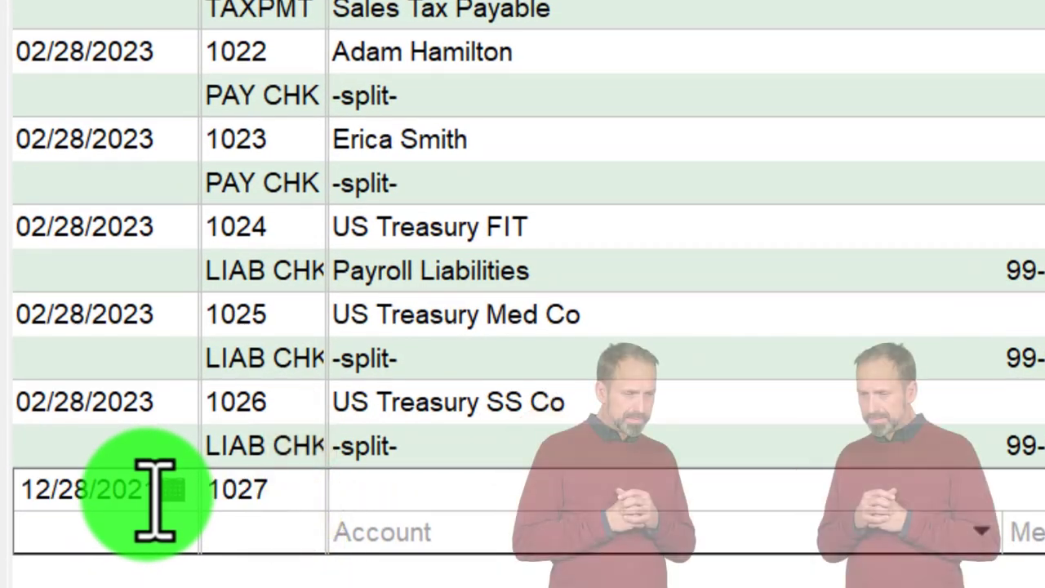
{"action": "key", "text": "Tab"}
{"action": "key", "text": "Delete"}
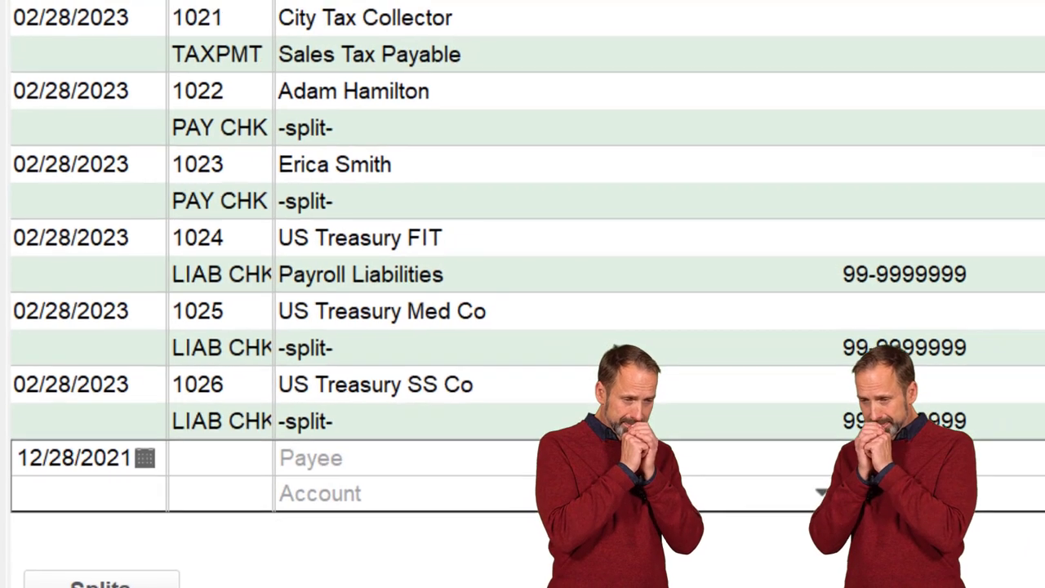
{"action": "key", "text": "Tab"}
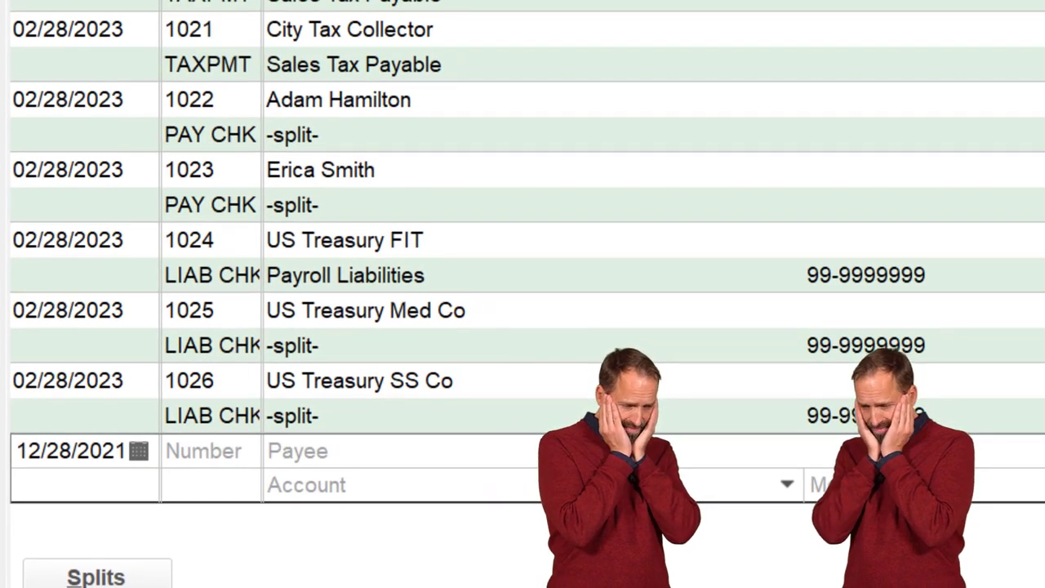
{"action": "left_click", "coordinate": [282, 459]}
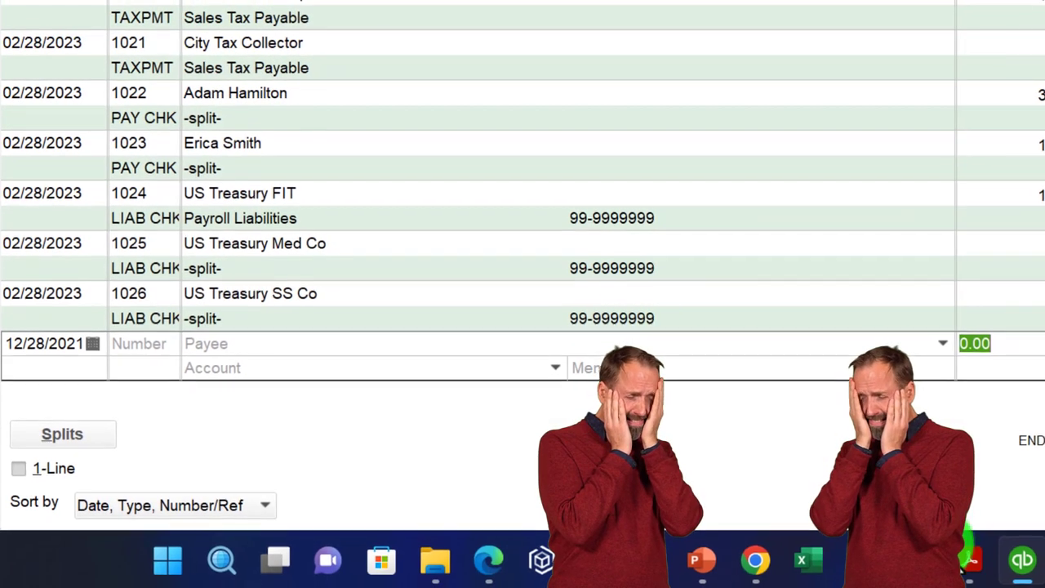
Consult the bank statement for the withdrawal and enter 500.00 as the payment amount of the new register entry
{"action": "mouse_move", "coordinate": [1044, 587]}
{"action": "left_click", "coordinate": [1030, 478]}
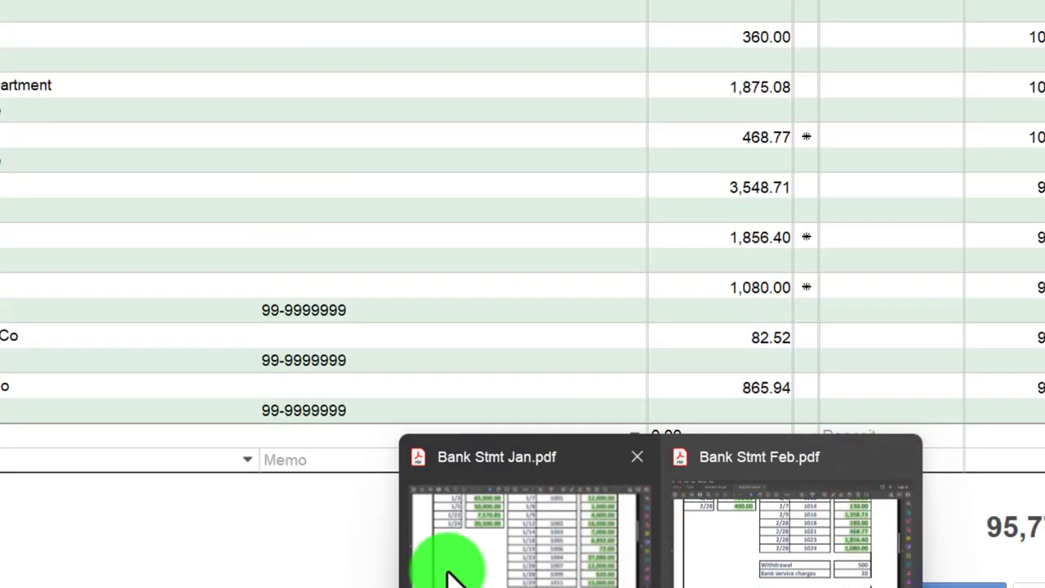
{"action": "left_click", "coordinate": [218, 439]}
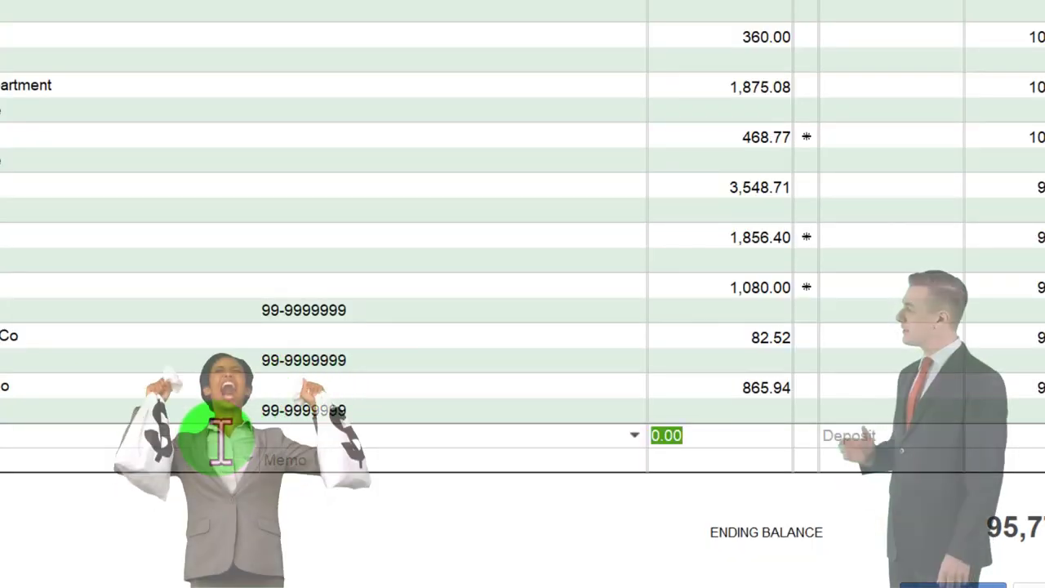
{"action": "type", "text": "500.00"}
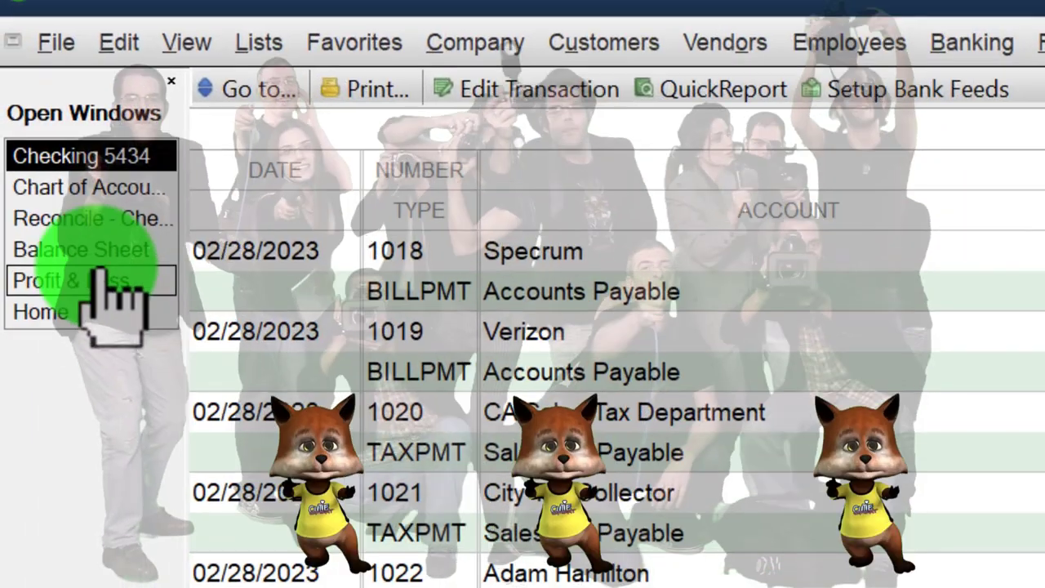
Review the asset and liability balances for January 31 and February 28, 2023 in the balance sheet report
{"action": "left_click", "coordinate": [84, 250]}
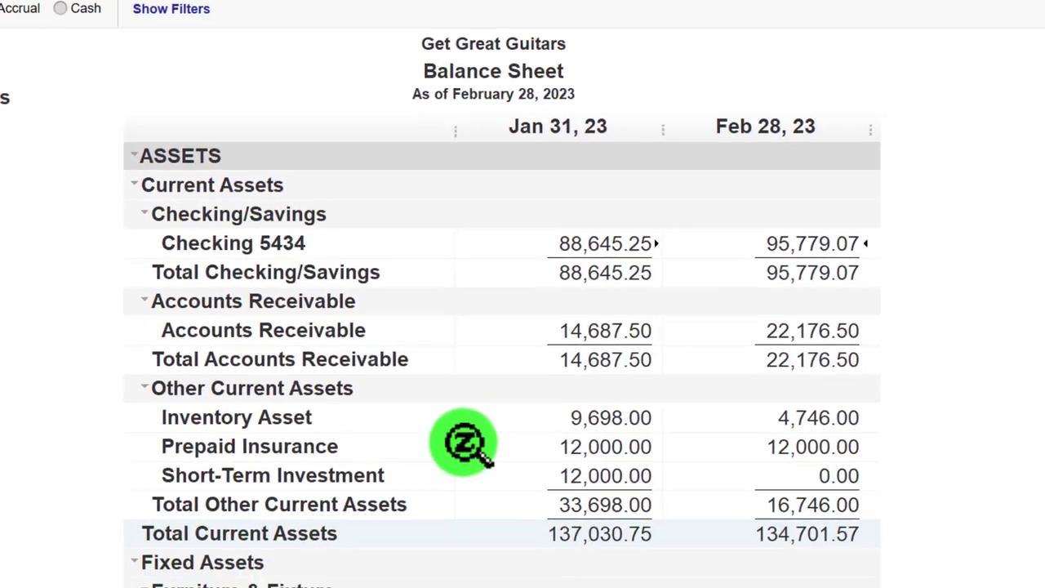
{"action": "scroll", "coordinate": [723, 582], "scroll_direction": "down", "scroll_amount": 7}
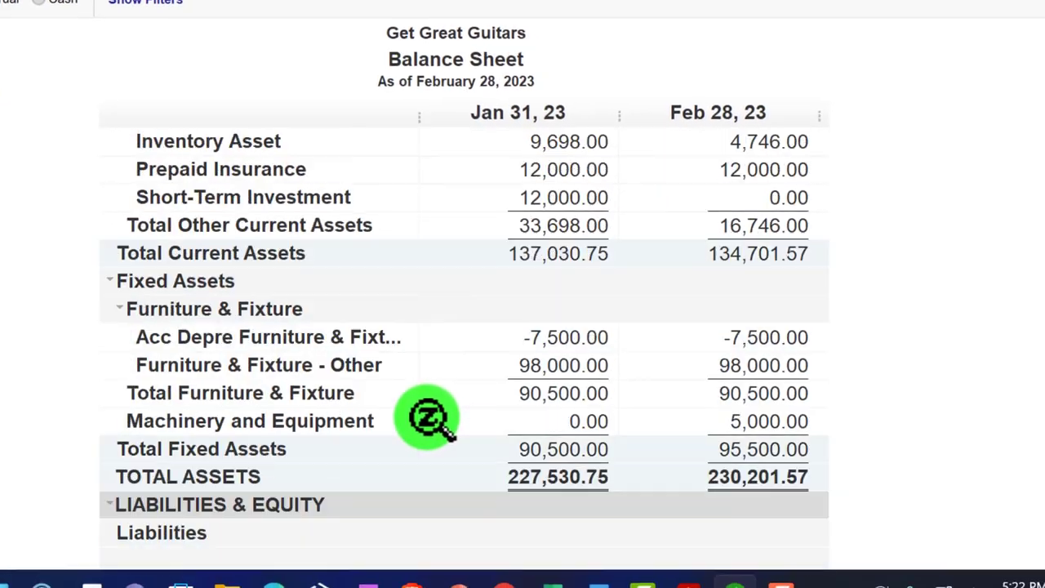
{"action": "scroll", "coordinate": [426, 418], "scroll_direction": "down", "scroll_amount": 4}
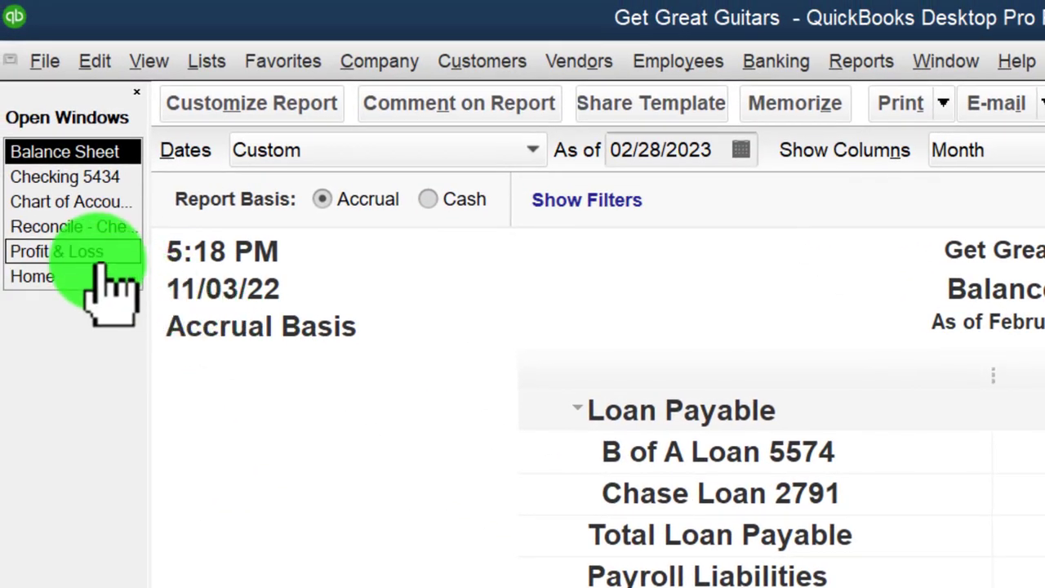
Examine the January and February 2023 expense lines and net income in the Profit & Loss report
{"action": "left_click", "coordinate": [98, 255]}
{"action": "scroll", "coordinate": [1005, 571], "scroll_direction": "down", "scroll_amount": 5}
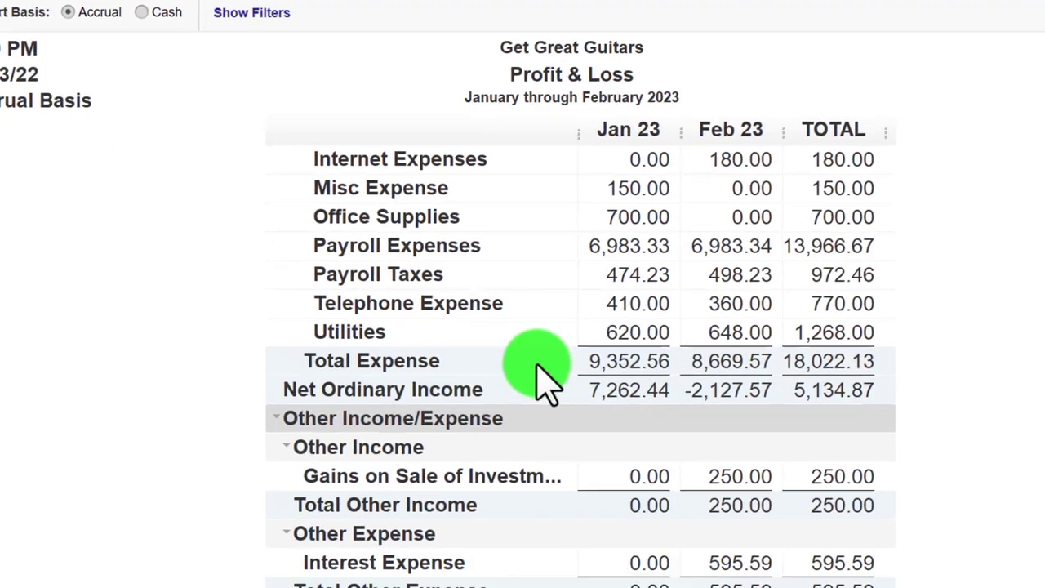
{"action": "scroll", "coordinate": [537, 368], "scroll_direction": "up", "scroll_amount": 1}
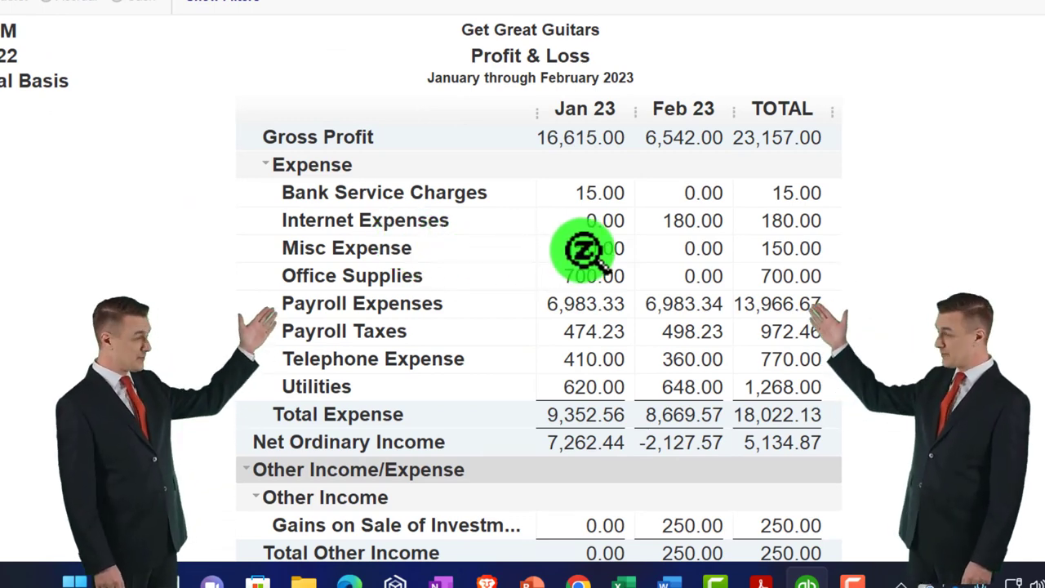
{"action": "scroll", "coordinate": [583, 249], "scroll_direction": "down", "scroll_amount": 2}
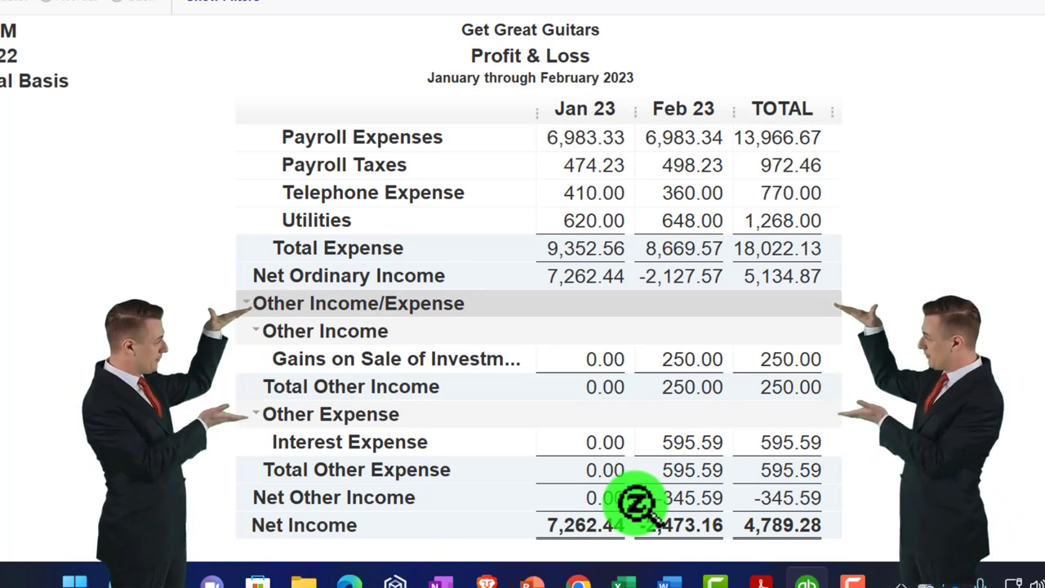
{"action": "scroll", "coordinate": [637, 502], "scroll_direction": "up", "scroll_amount": 2}
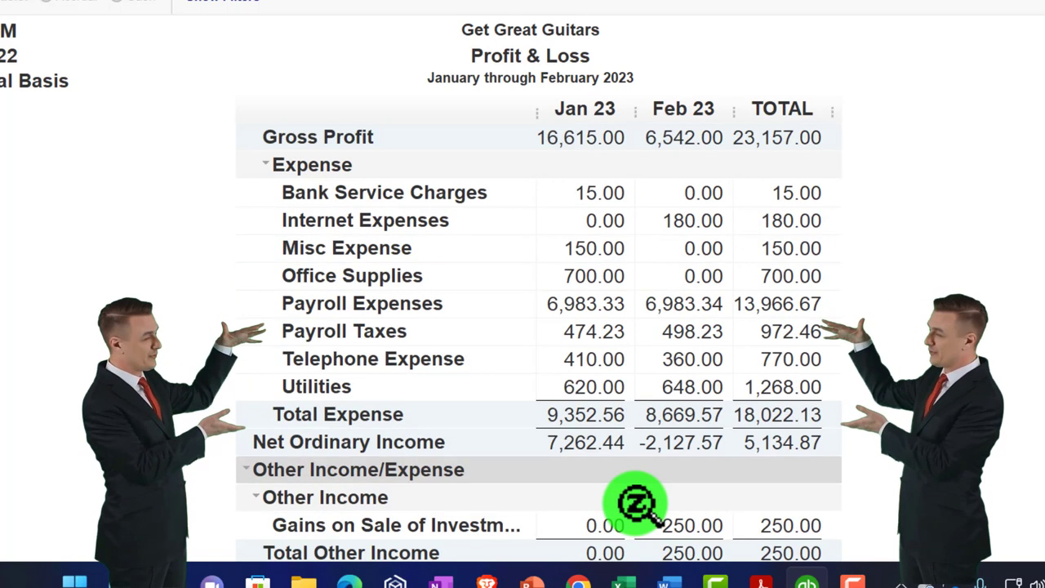
{"action": "left_click", "coordinate": [588, 249]}
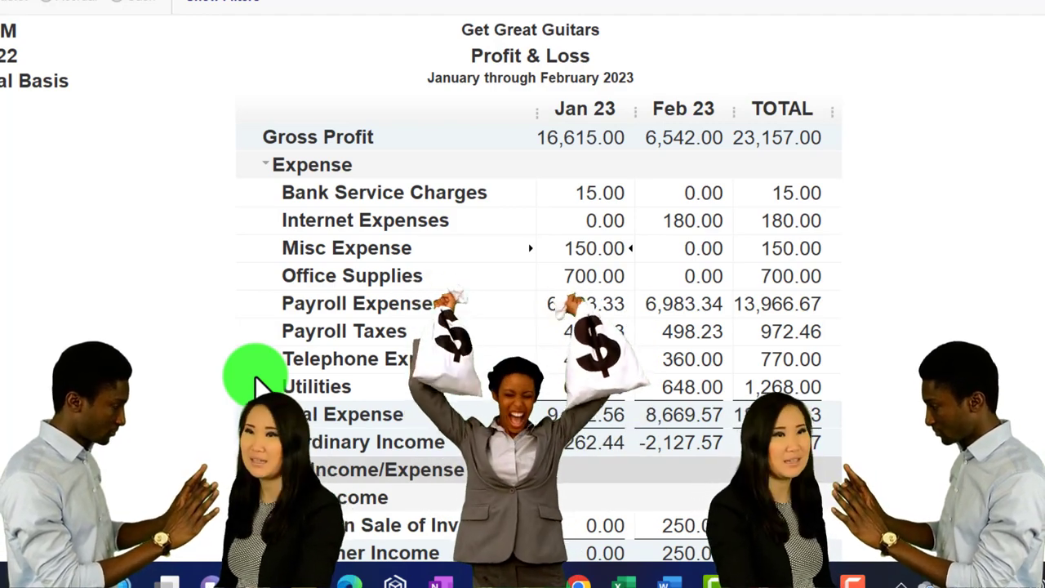
{"action": "scroll", "coordinate": [256, 382], "scroll_direction": "down", "scroll_amount": 1}
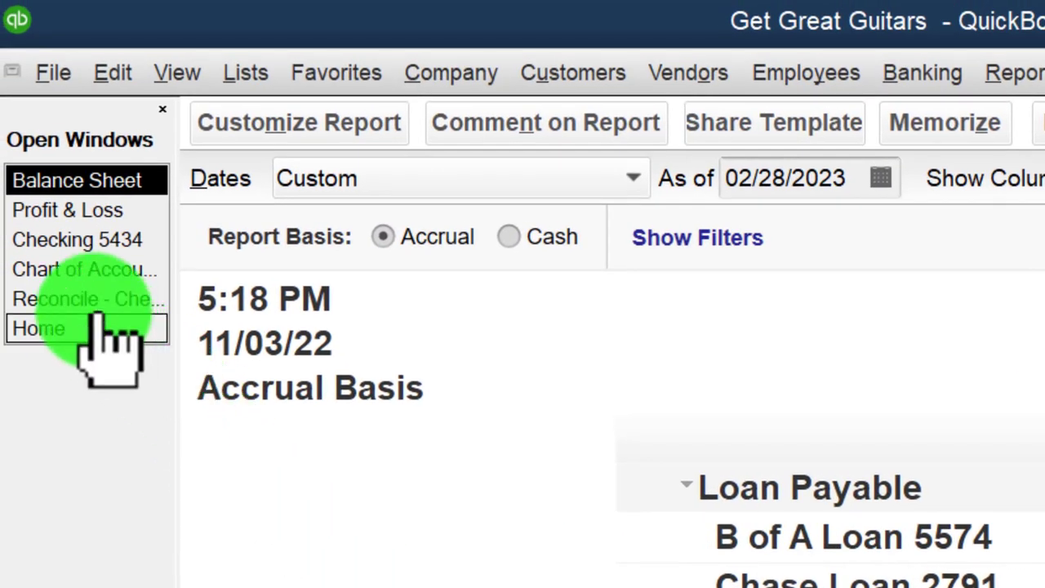
Return to the checking register and assign the new 500.00 entry to the Owners Draw account
{"action": "left_click", "coordinate": [95, 300]}
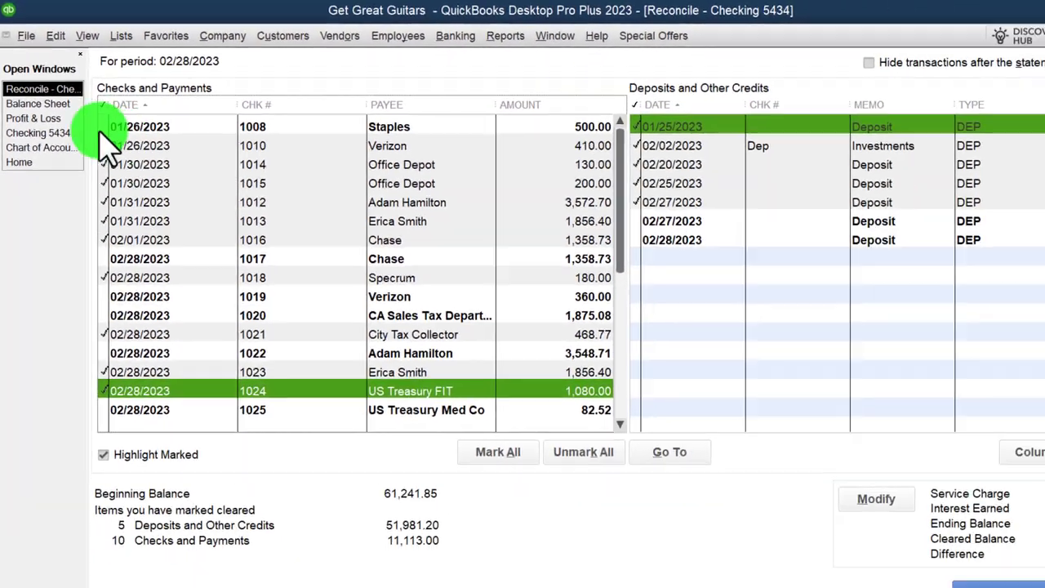
{"action": "left_click", "coordinate": [37, 104]}
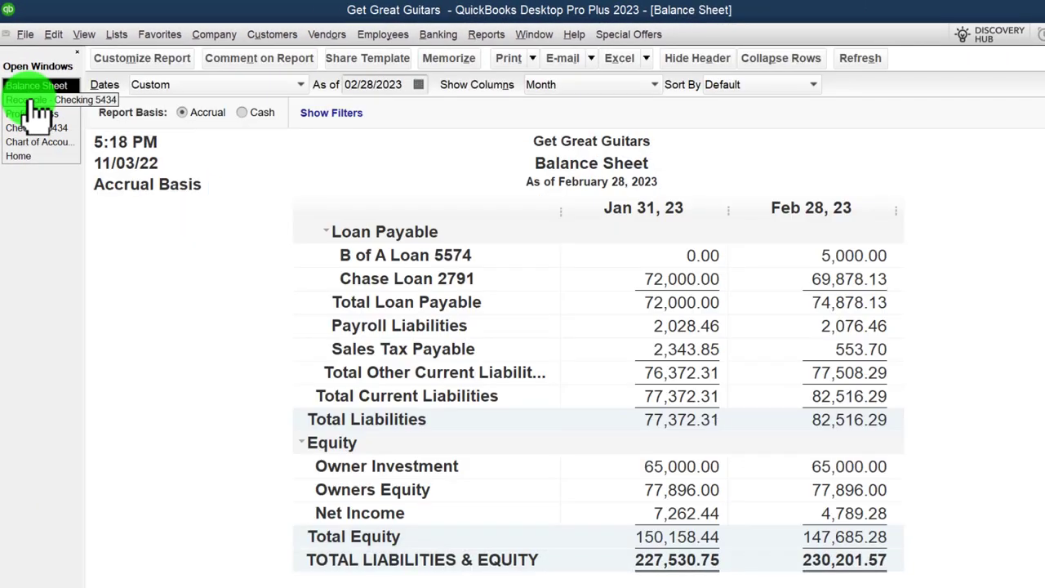
{"action": "left_click", "coordinate": [33, 128]}
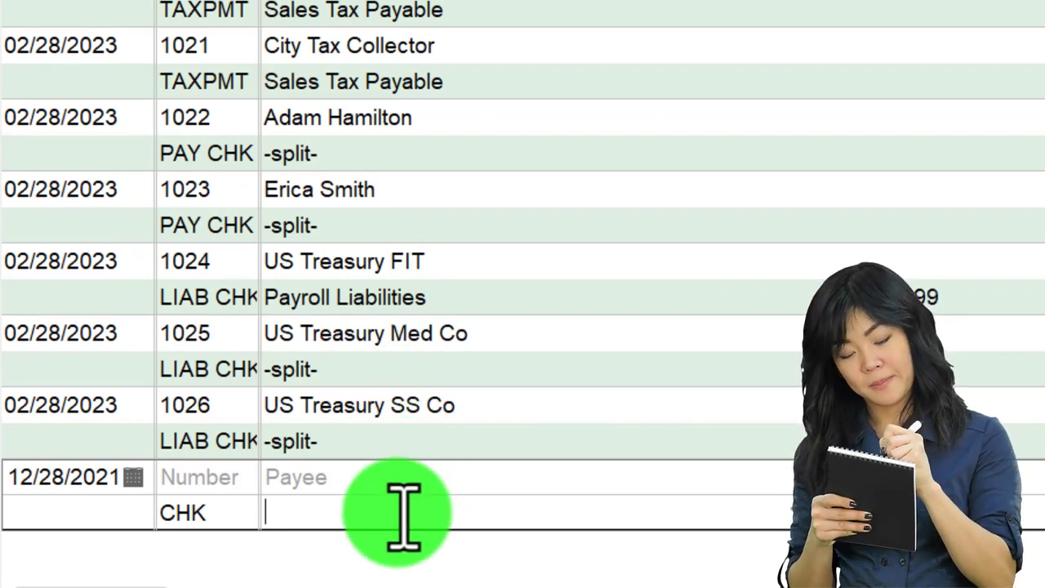
{"action": "type", "text": "dr"}
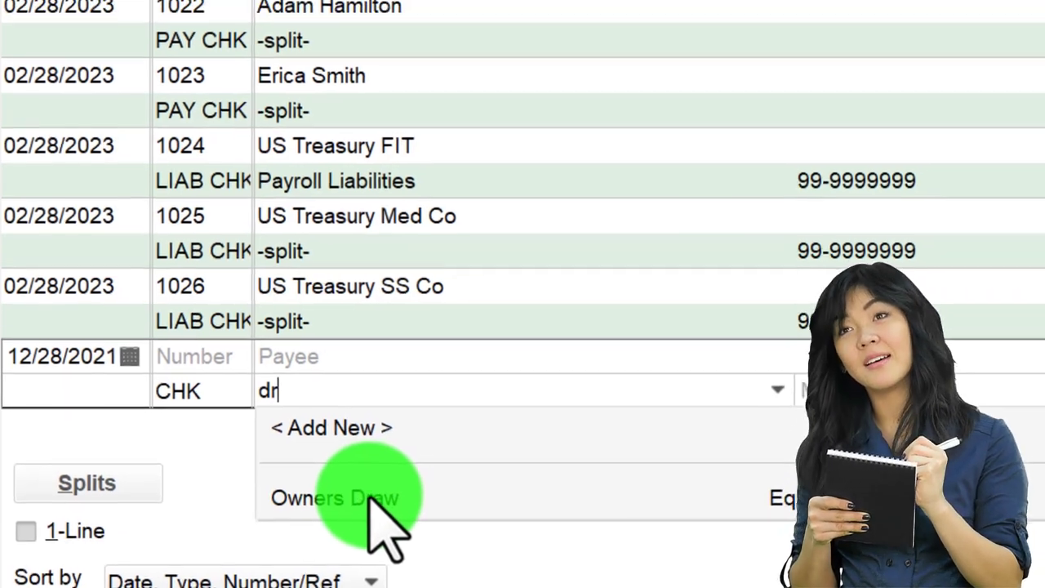
{"action": "left_click", "coordinate": [378, 490]}
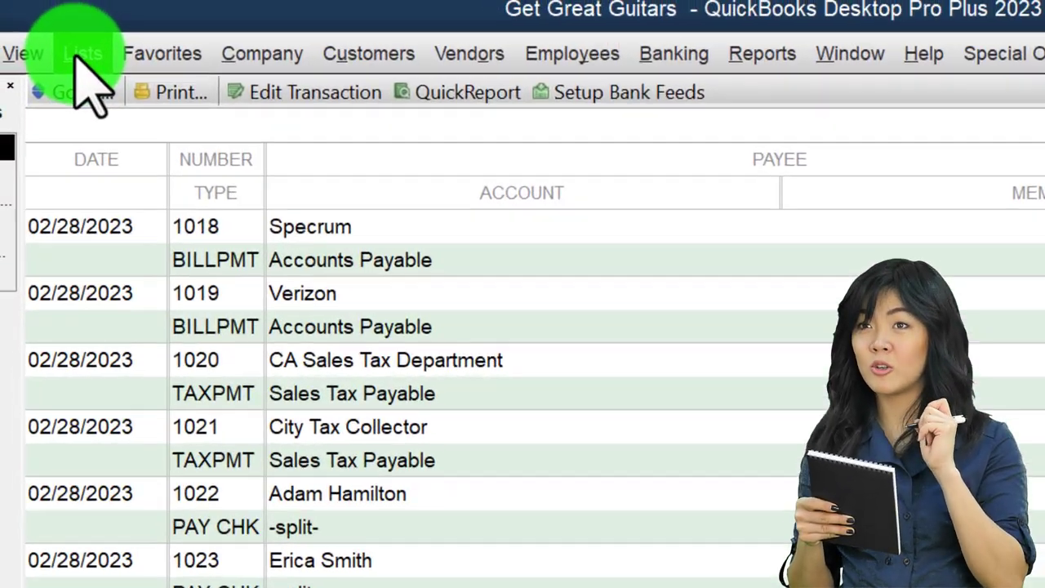
Check the Owners Draw account type in the chart of accounts and record the 500.00 register entry
{"action": "left_click", "coordinate": [31, 12]}
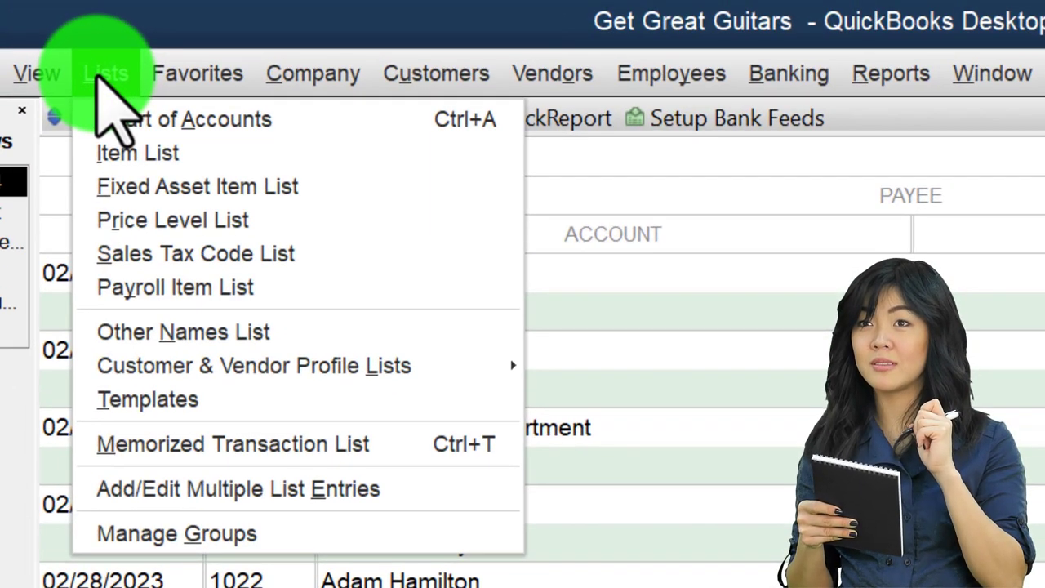
{"action": "left_click", "coordinate": [110, 119]}
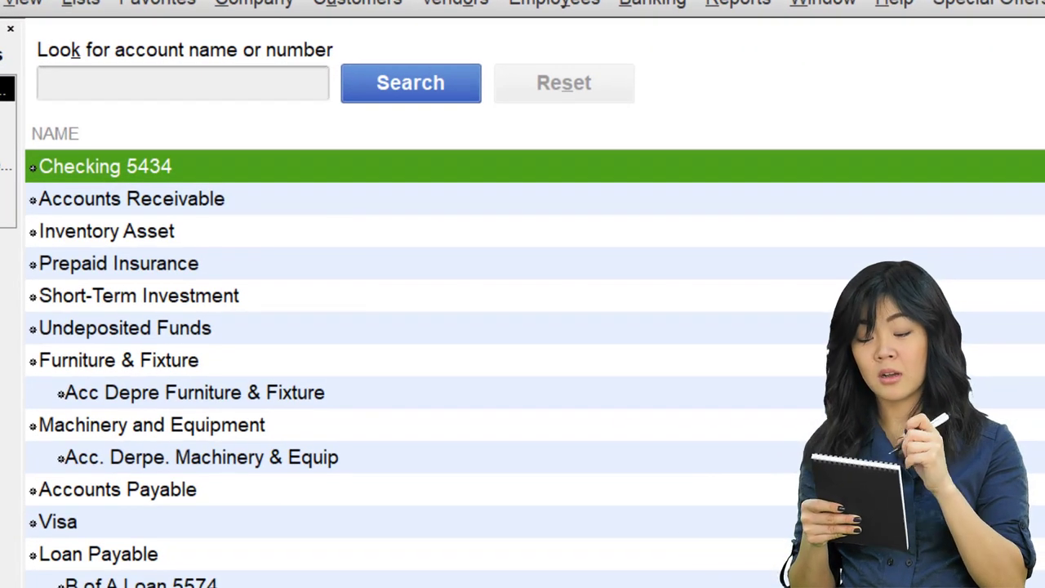
{"action": "scroll", "coordinate": [523, 367], "scroll_direction": "down", "scroll_amount": 1}
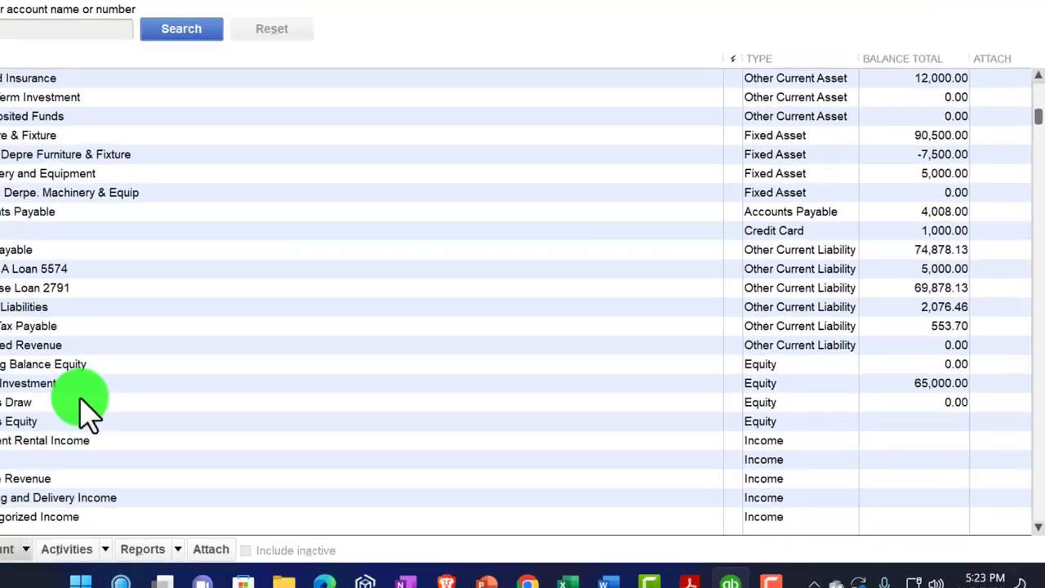
{"action": "left_click", "coordinate": [584, 374]}
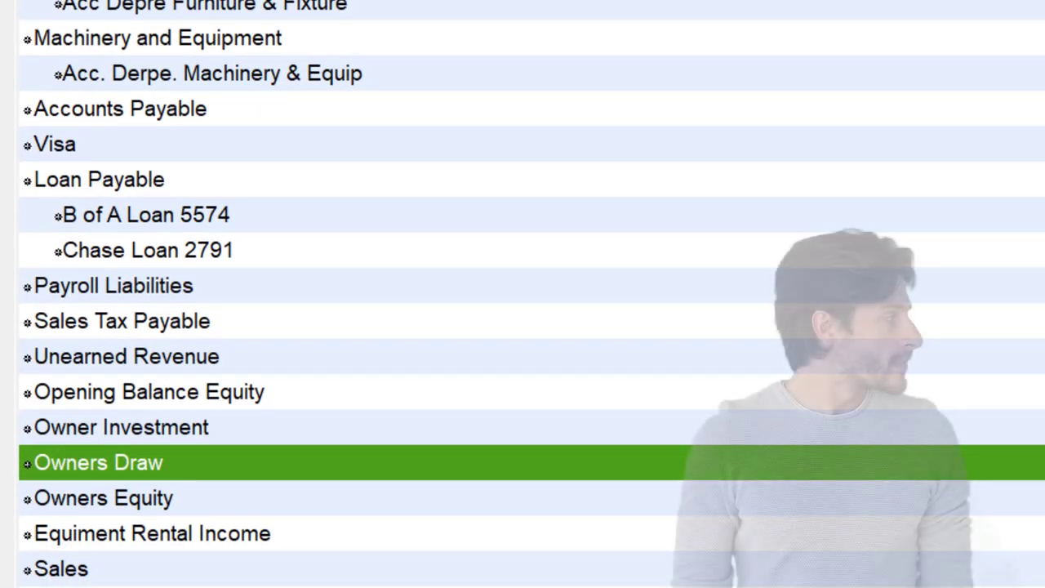
{"action": "key", "text": "Return"}
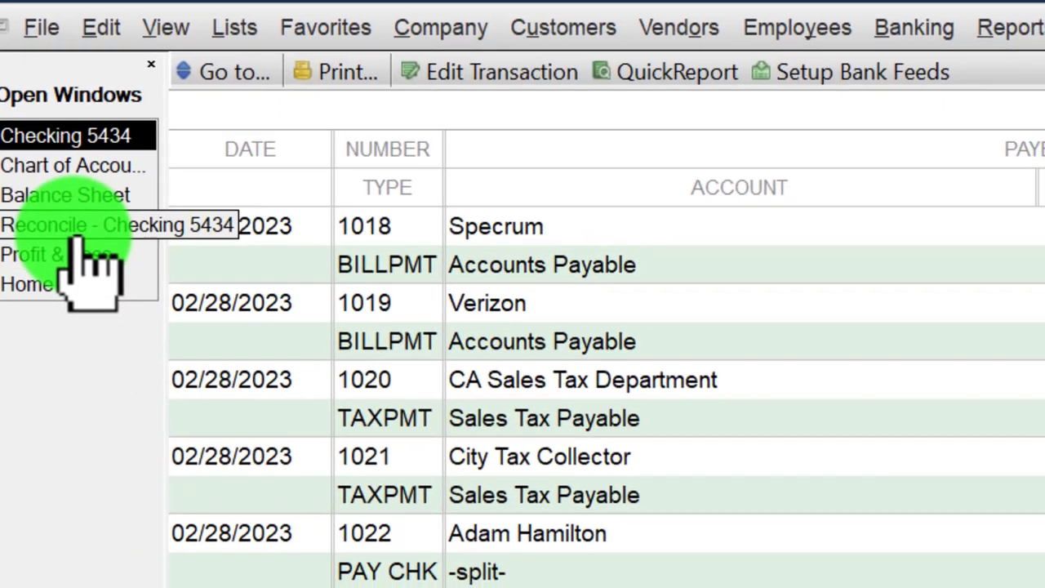
Mark the 12/28/2021 payment of 500.00 as cleared in the reconciliation and check it against the February bank statement
{"action": "left_click", "coordinate": [90, 242]}
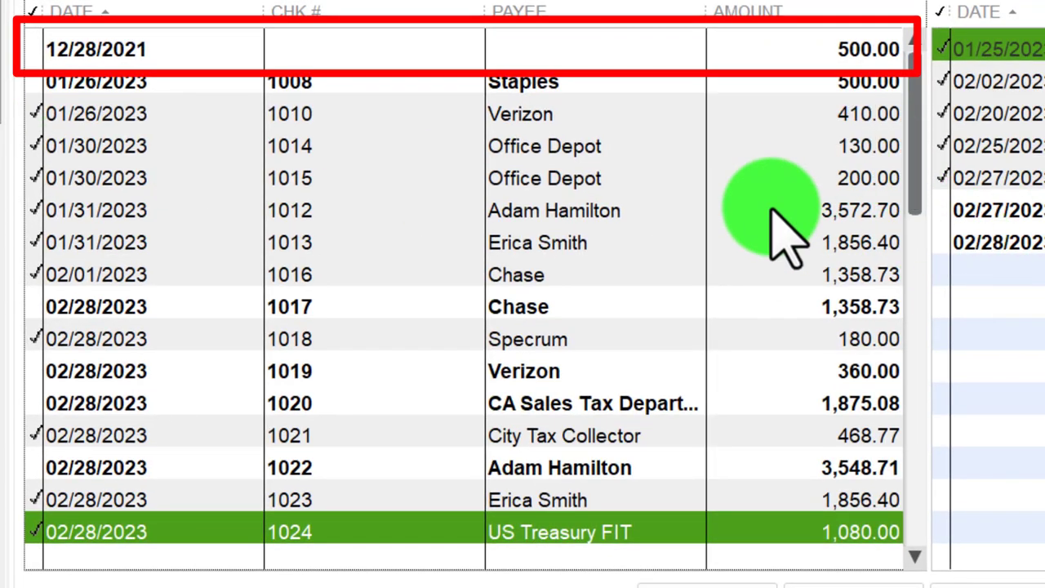
{"action": "left_click", "coordinate": [817, 51]}
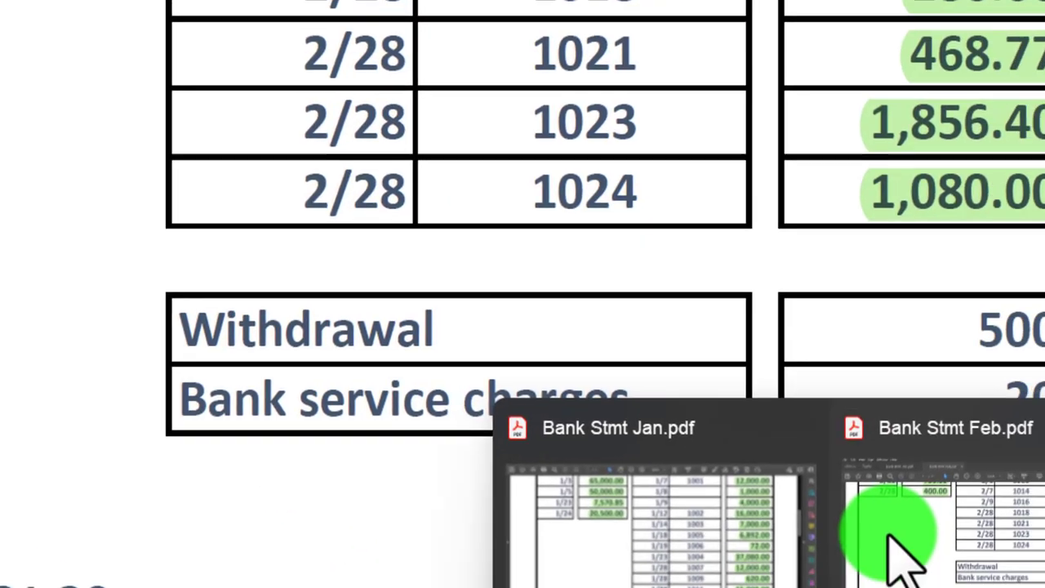
{"action": "left_click", "coordinate": [898, 432]}
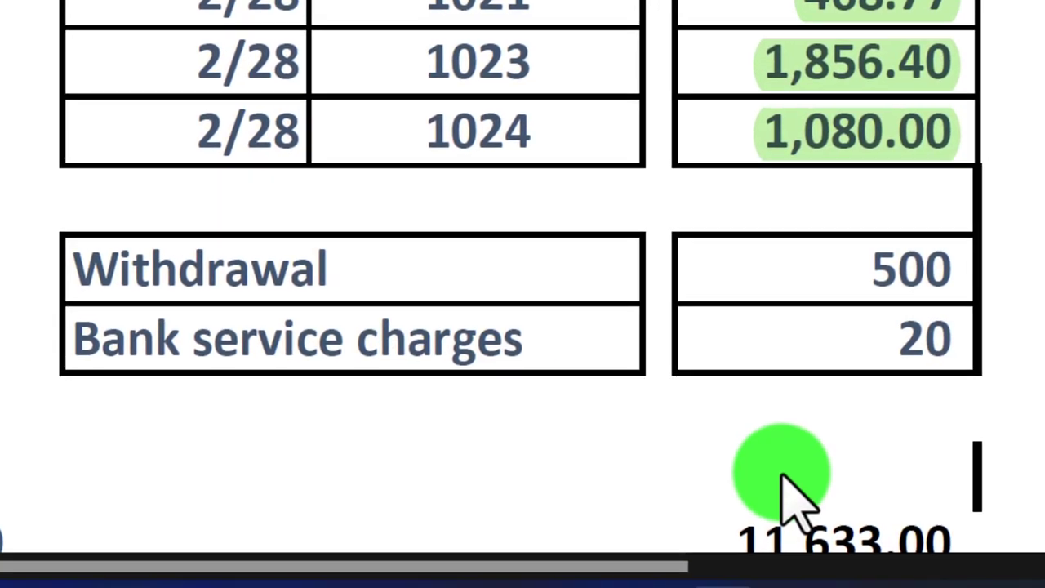
{"action": "left_click", "coordinate": [805, 581]}
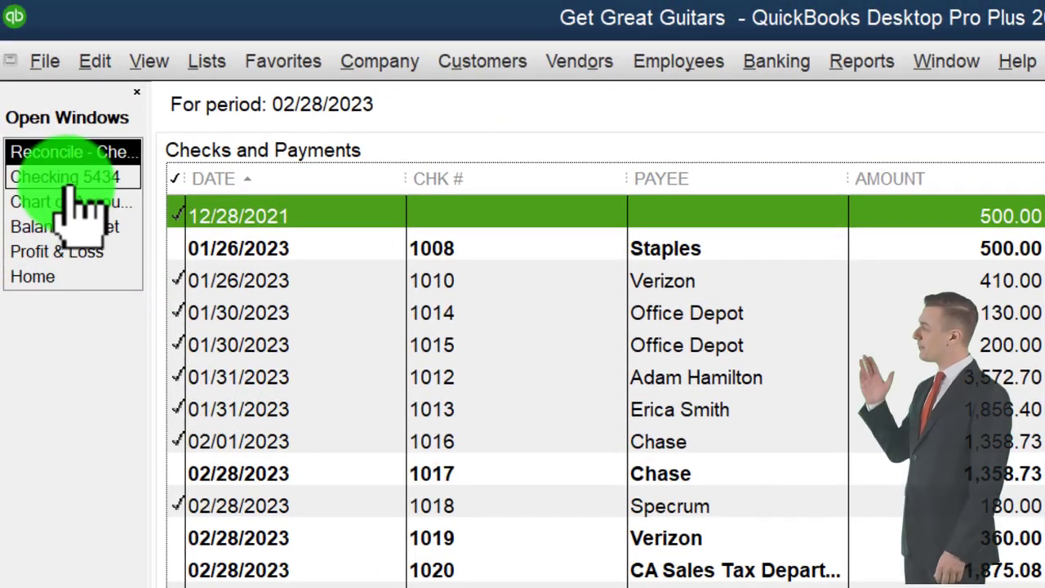
Record a 20.00 payment dated 12/28/2021 in the checking register to Bank Service Charges, leaving the number and payee blank
{"action": "left_click", "coordinate": [54, 168]}
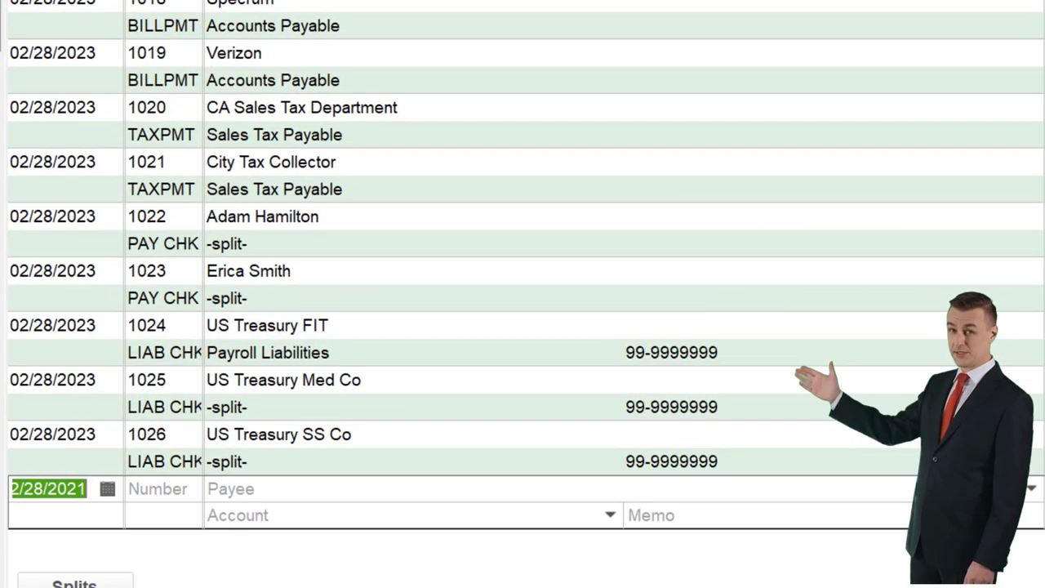
{"action": "key", "text": "BackSpace"}
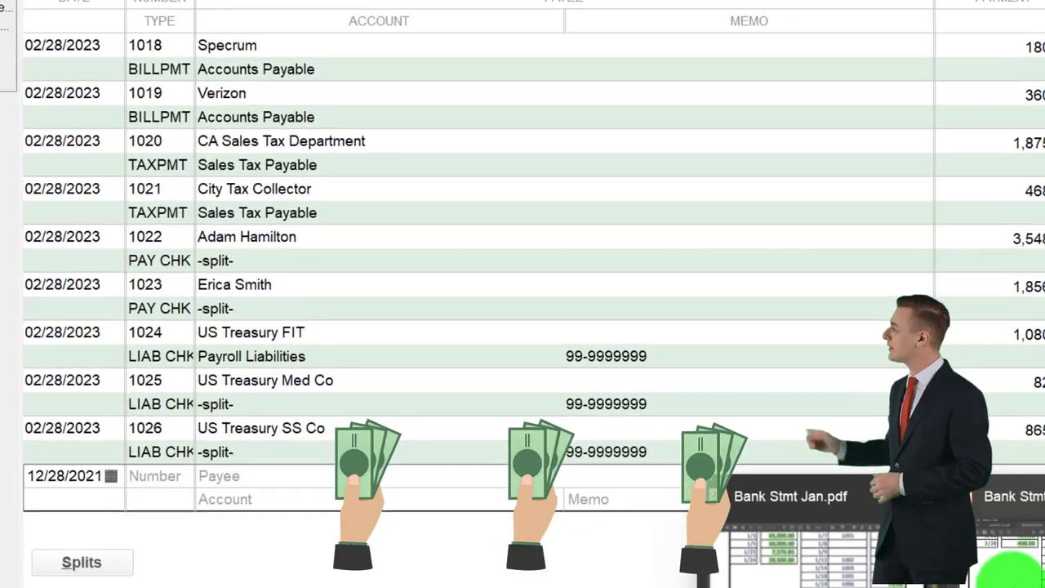
{"action": "left_click", "coordinate": [980, 531]}
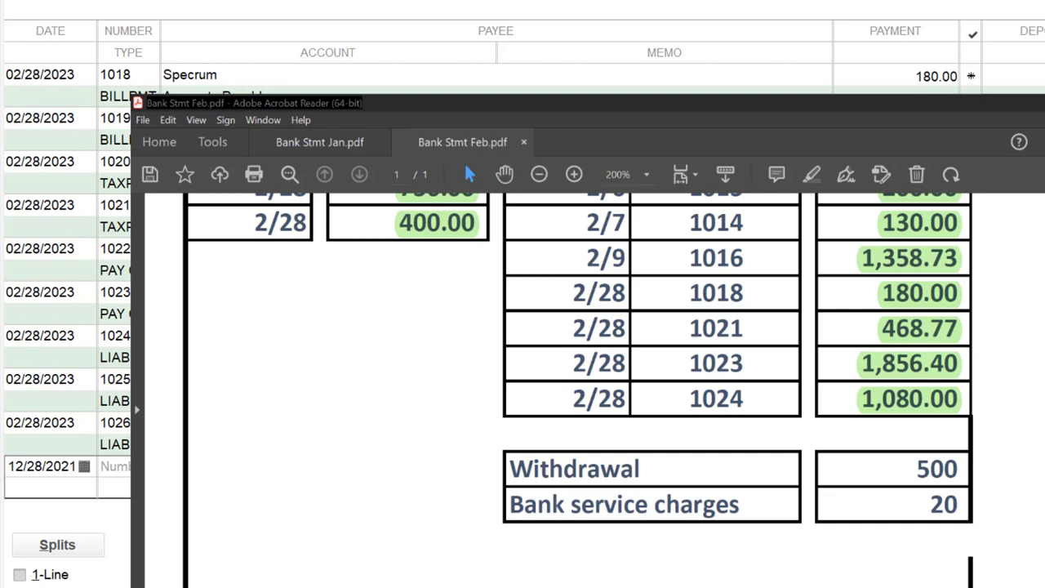
{"action": "left_click", "coordinate": [1004, 470]}
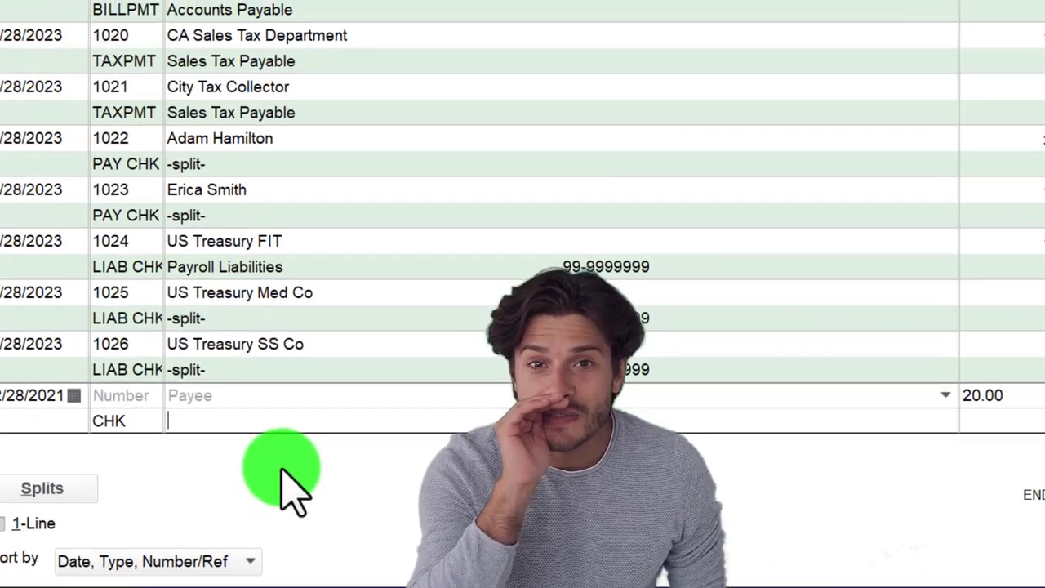
{"action": "type", "text": "Service Revenue"}
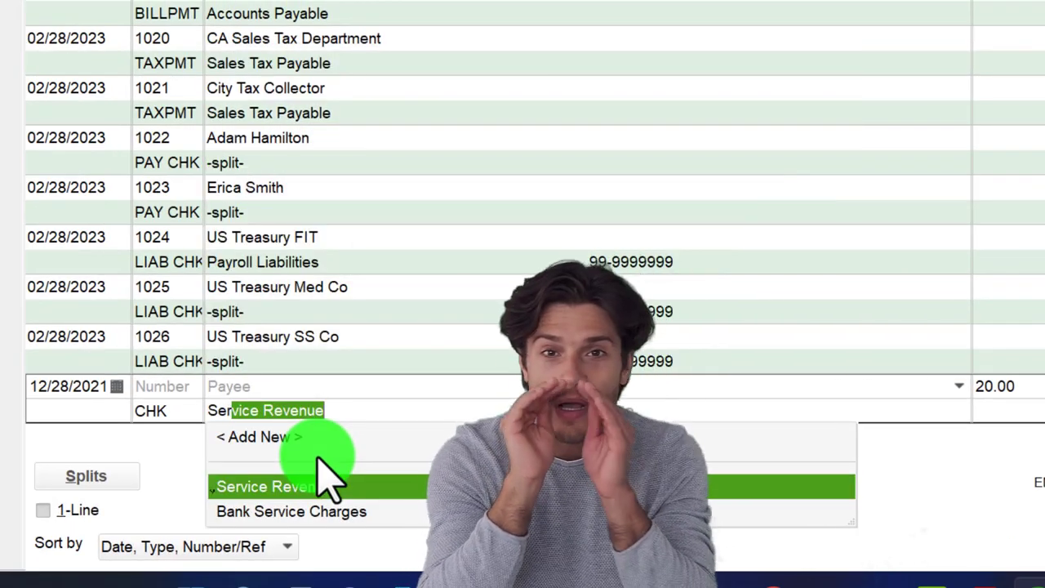
{"action": "key", "text": "Down"}
{"action": "key", "text": "Tab"}
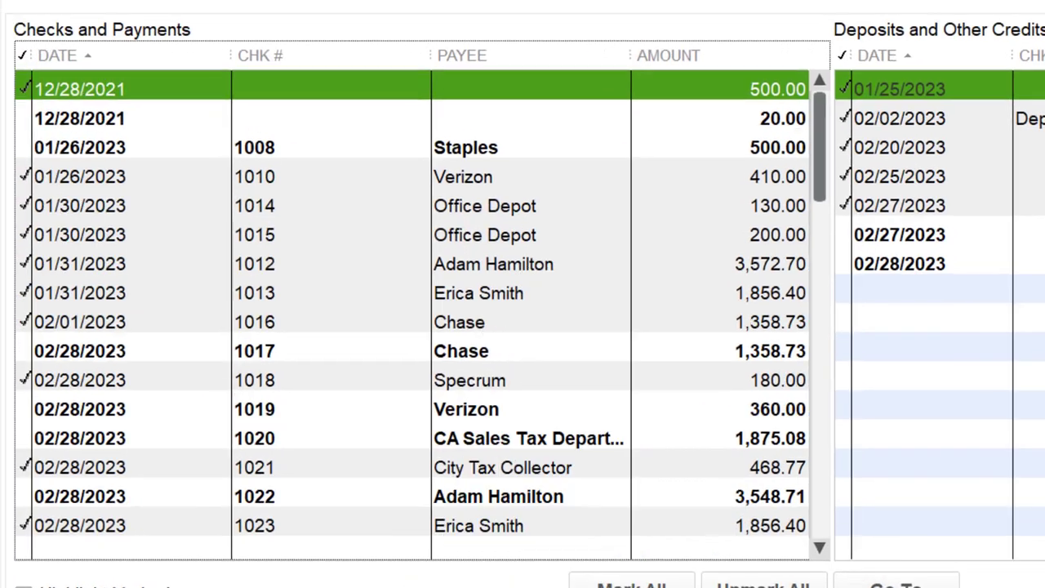
Mark the 20.00 service charge as cleared in the reconciliation and compare the totals with the February bank statement's summary
{"action": "left_click", "coordinate": [184, 69]}
{"action": "left_click", "coordinate": [743, 118]}
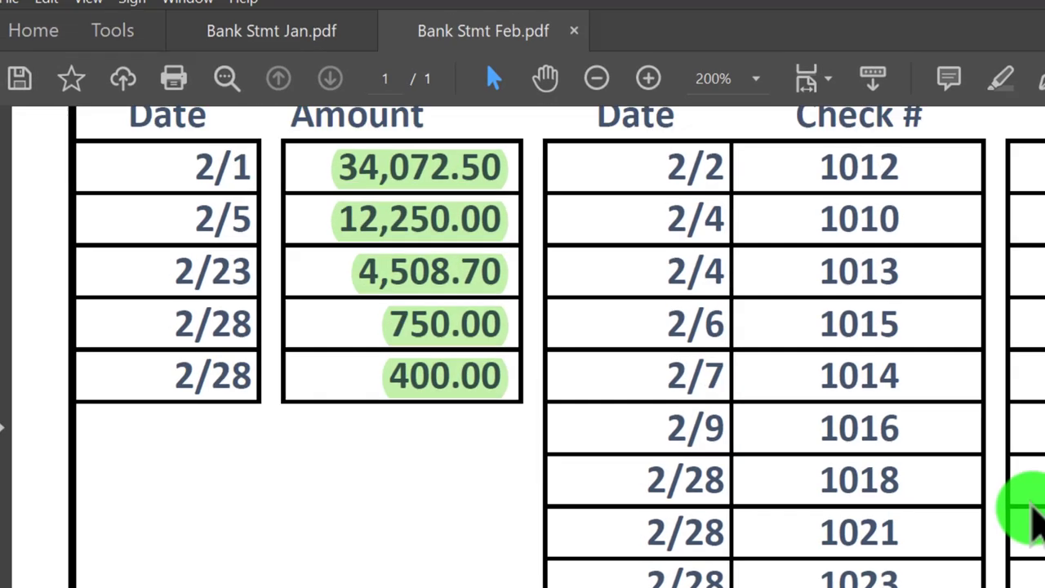
{"action": "scroll", "coordinate": [1020, 522], "scroll_direction": "up", "scroll_amount": 5}
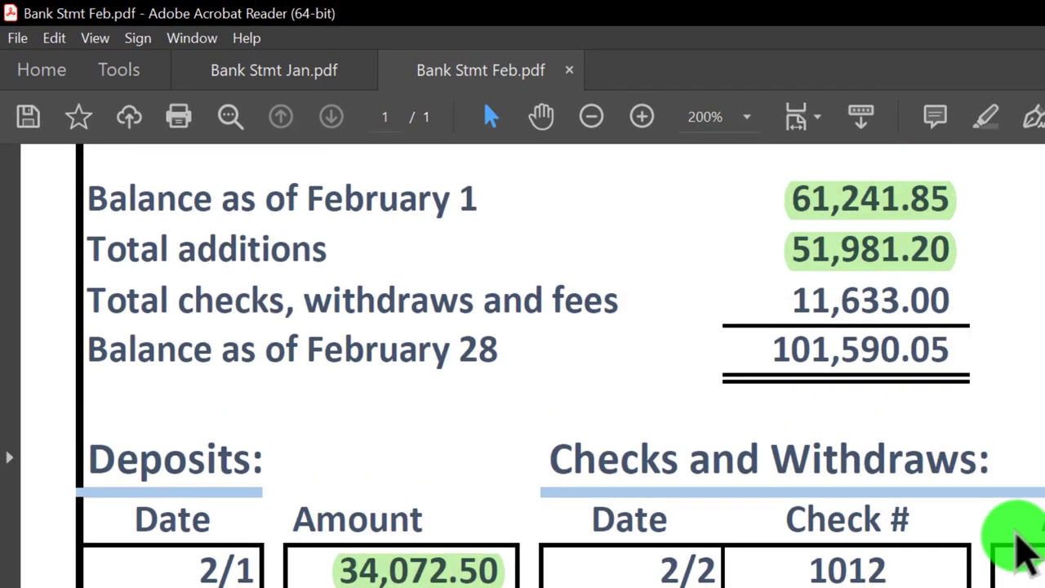
{"action": "scroll", "coordinate": [1020, 547], "scroll_direction": "up", "scroll_amount": 3}
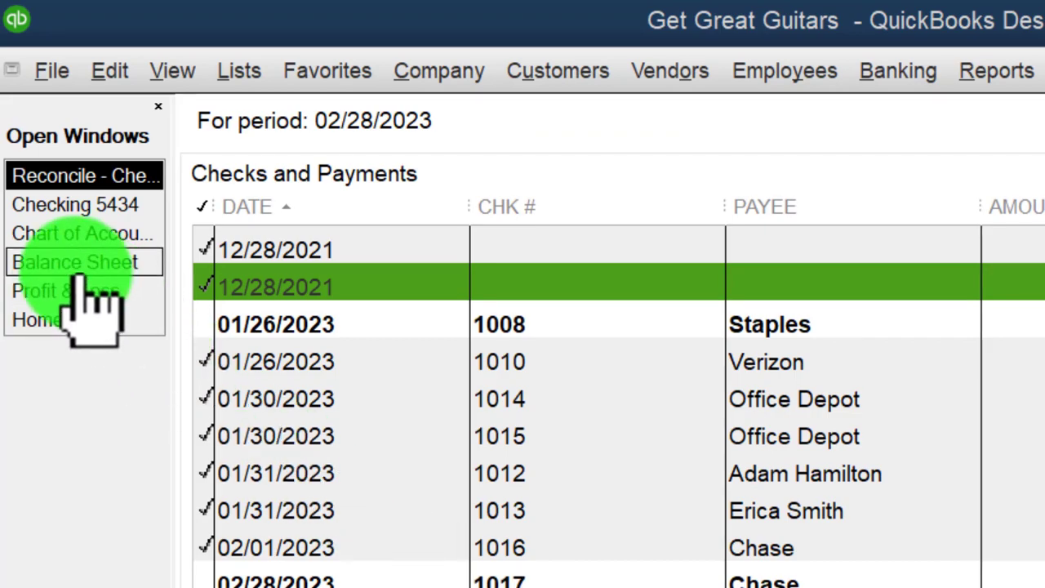
Review the updated balance sheet from equity up to assets, and leave the checking reconciliation without finalizing it
{"action": "left_click", "coordinate": [78, 265]}
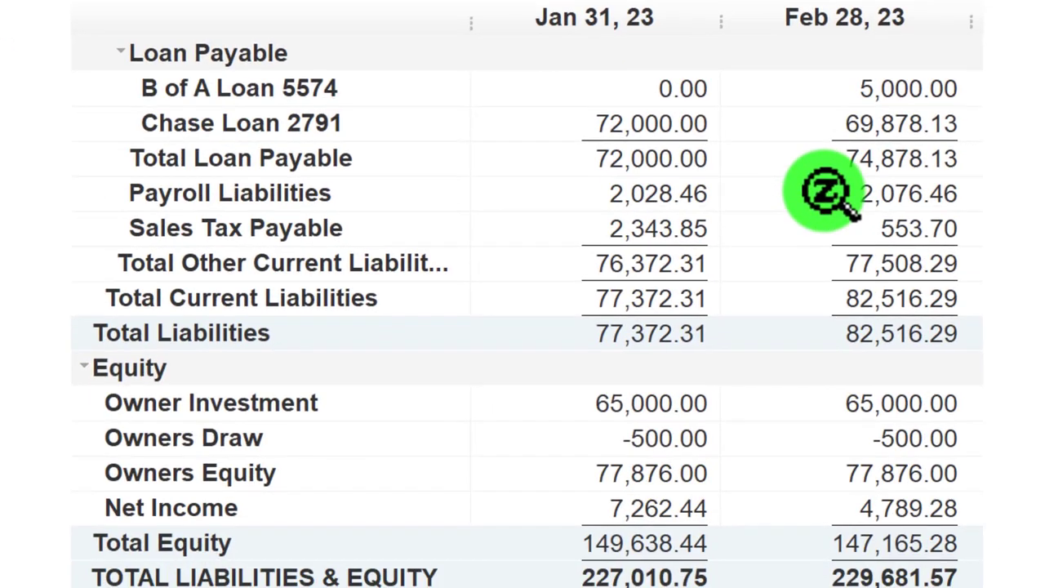
{"action": "scroll", "coordinate": [825, 192], "scroll_direction": "up", "scroll_amount": 10}
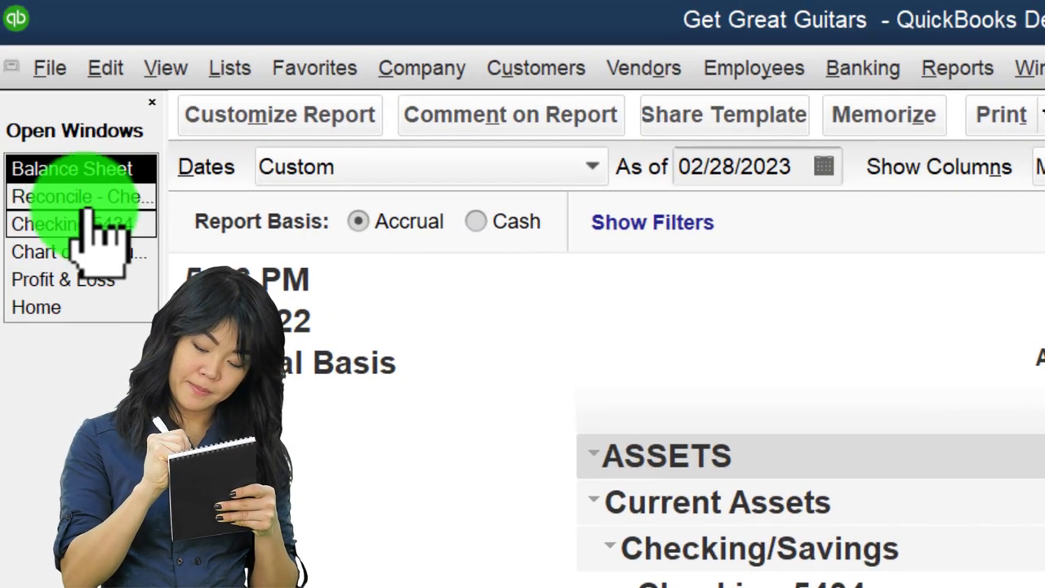
{"action": "left_click", "coordinate": [79, 197]}
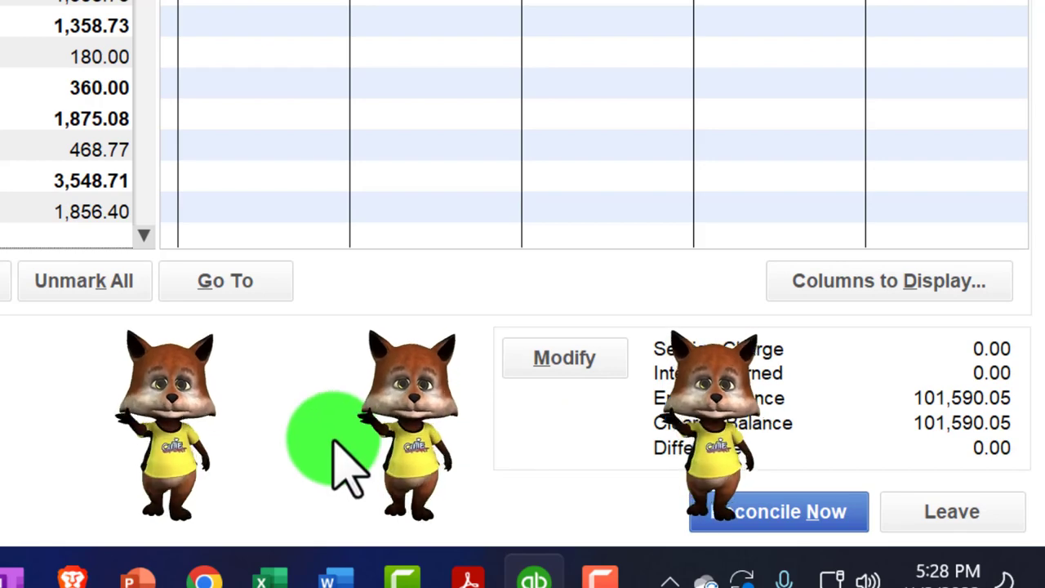
{"action": "left_click", "coordinate": [933, 514]}
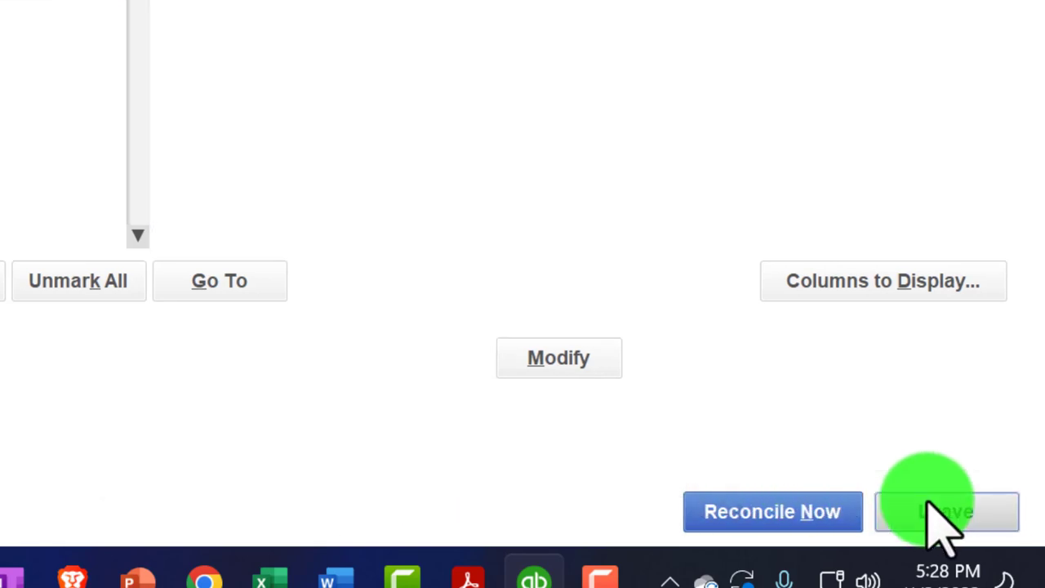